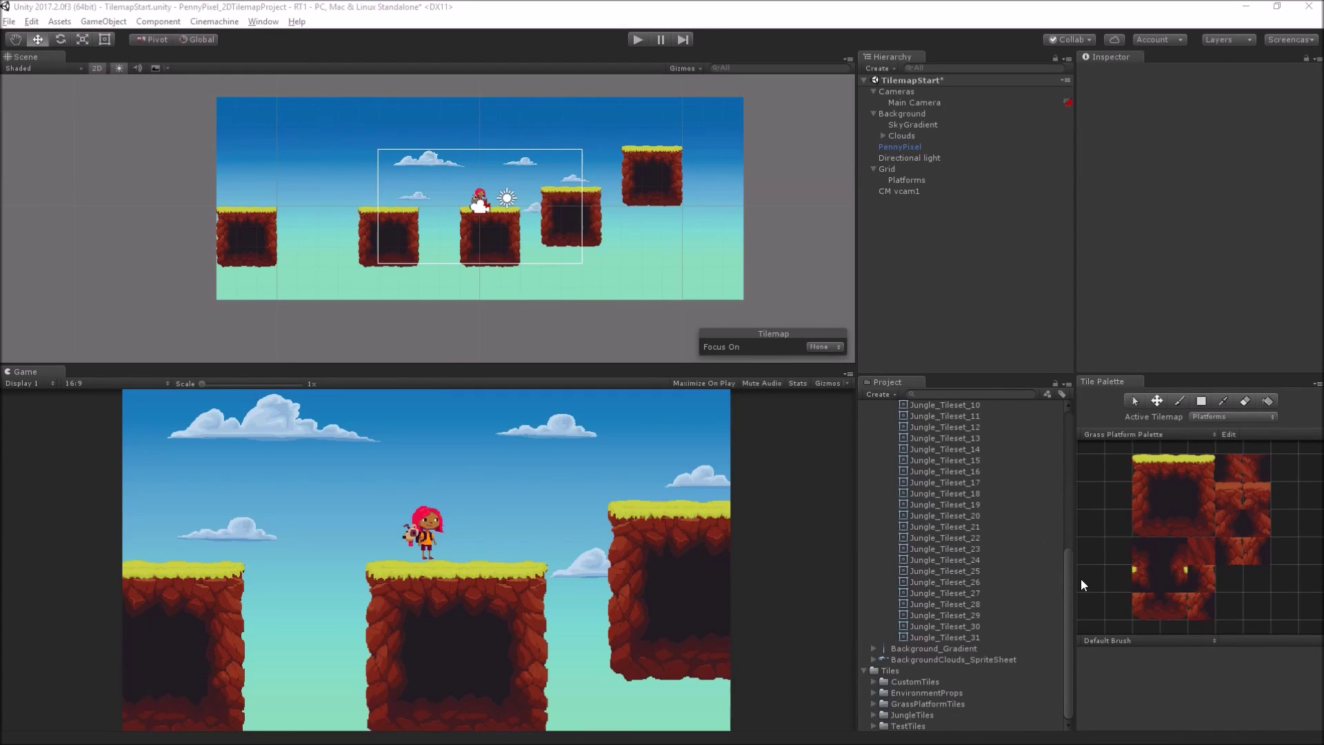
- Collapse the Jungle_Tileset, Tilesets and Sprites entries in the project's asset tree
left_click_drag(1066, 583, 1070, 423)
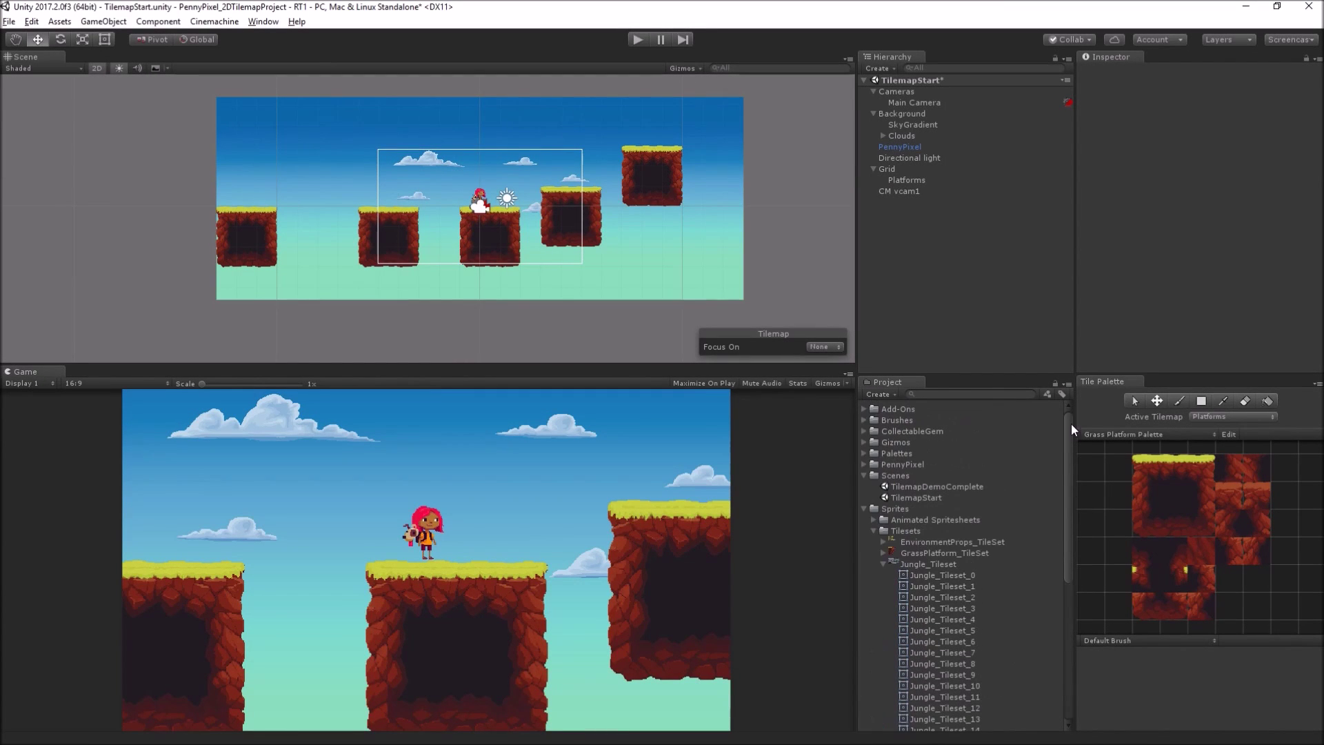
left_click(884, 564)
left_click(874, 529)
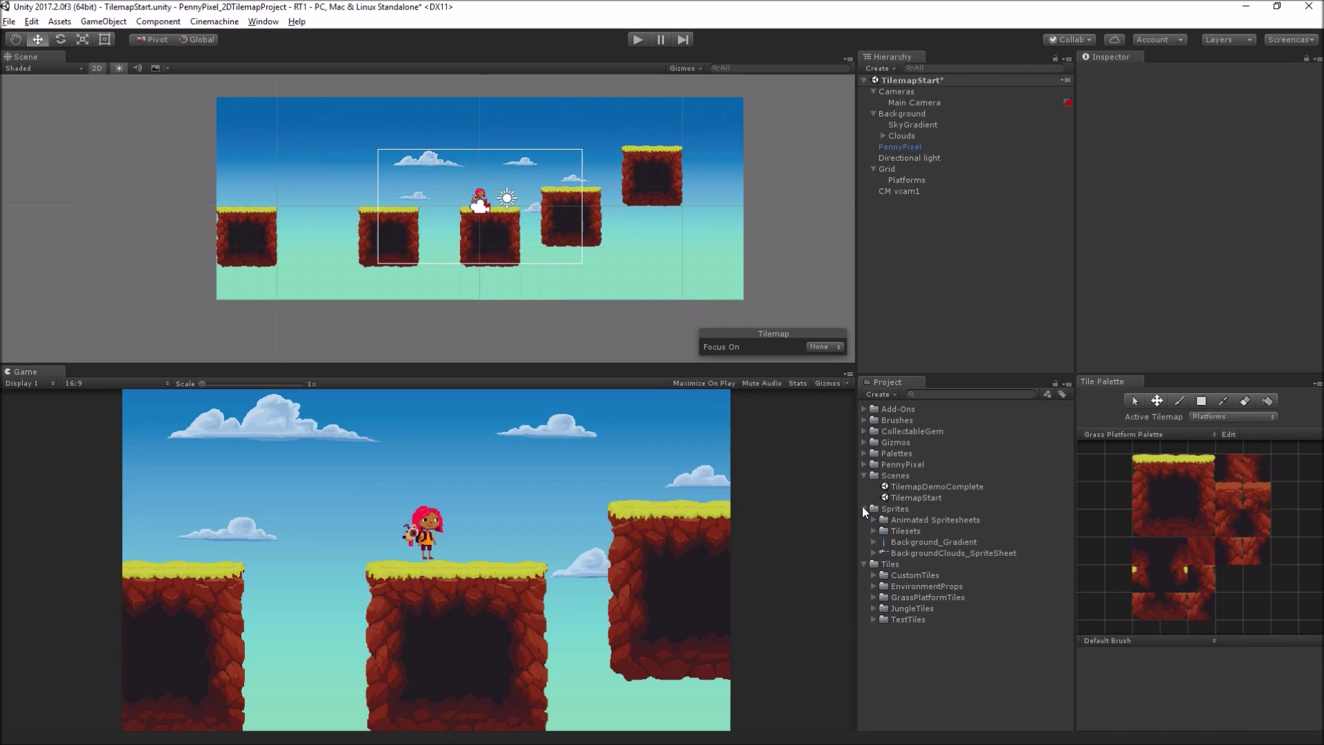
left_click(864, 508)
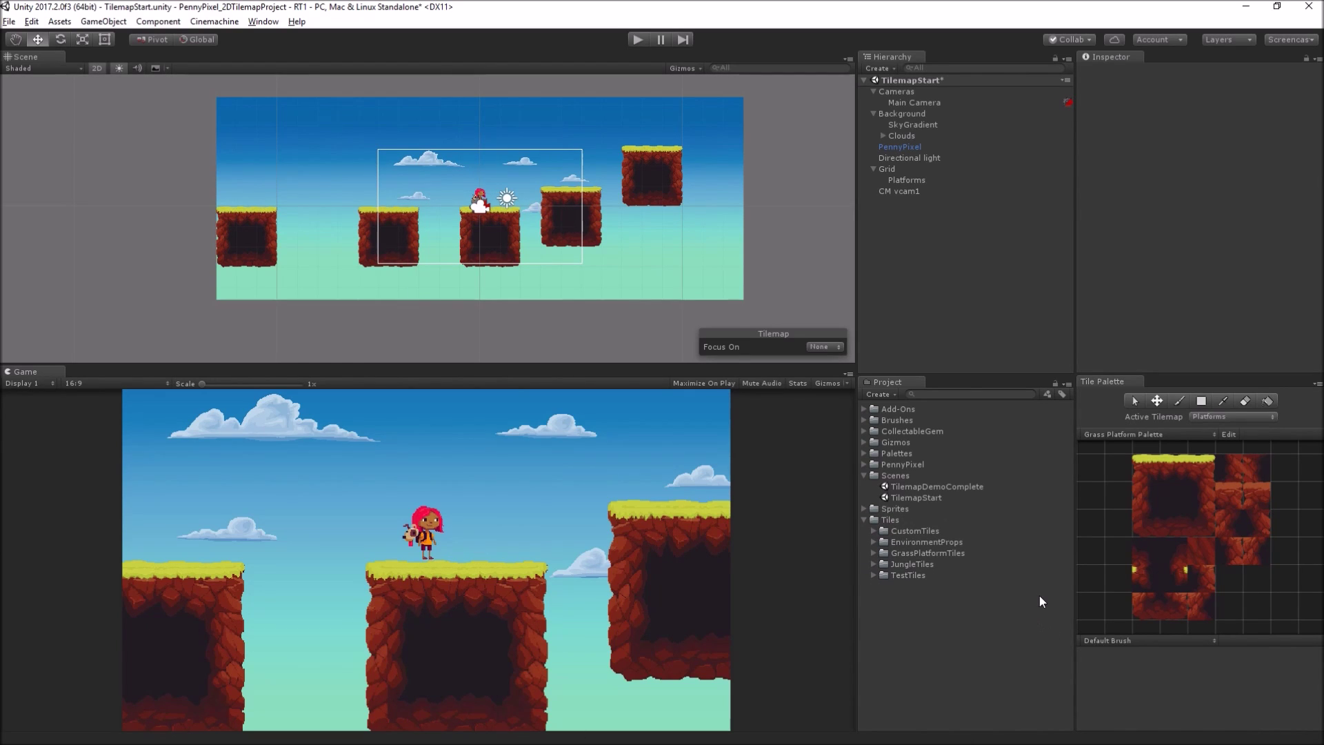
- Erase all the existing grass platform blocks from the Platforms tilemap
left_click(1244, 400)
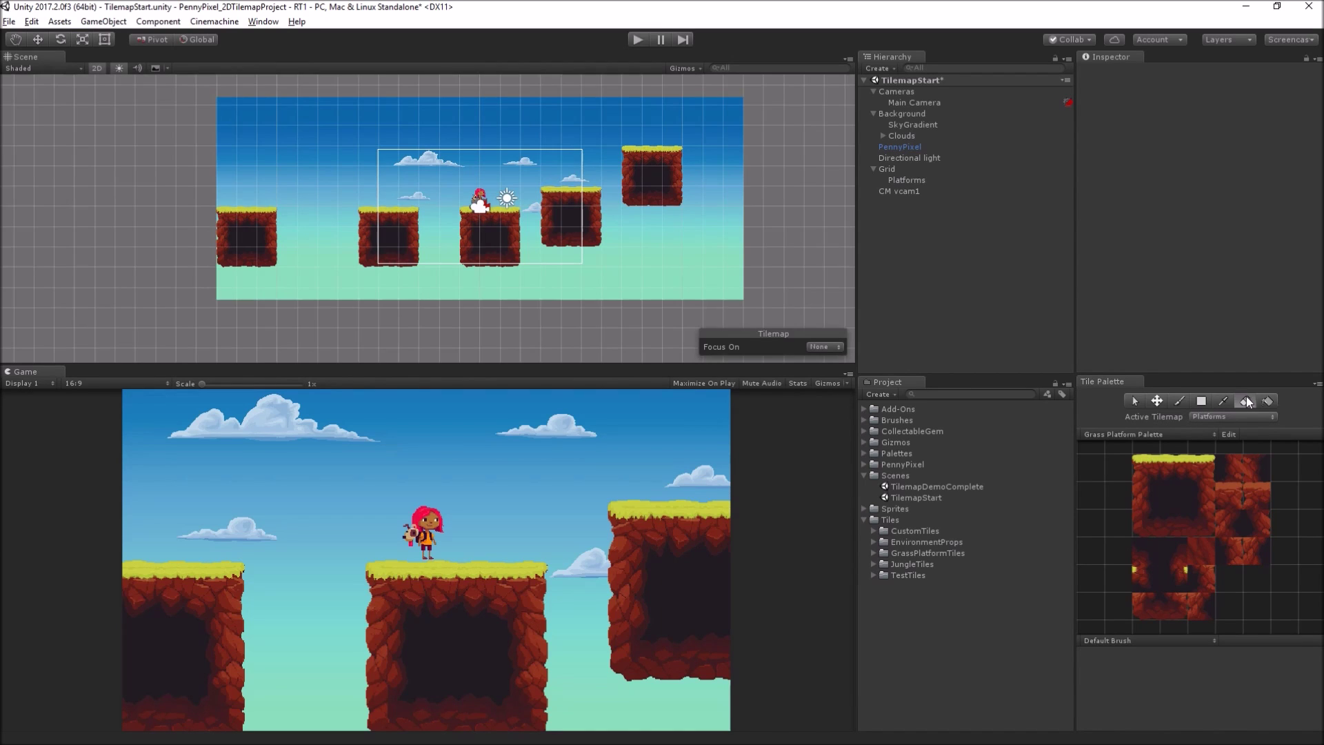
mouse_move(669, 196)
left_mouse_down()
mouse_move(648, 150)
mouse_move(642, 220)
mouse_move(662, 172)
mouse_move(580, 212)
mouse_move(554, 195)
mouse_move(586, 221)
mouse_move(590, 181)
mouse_move(474, 270)
mouse_move(514, 228)
mouse_move(453, 226)
mouse_move(498, 271)
mouse_move(513, 228)
mouse_move(433, 255)
mouse_move(355, 213)
mouse_move(404, 248)
mouse_move(332, 242)
left_mouse_up()
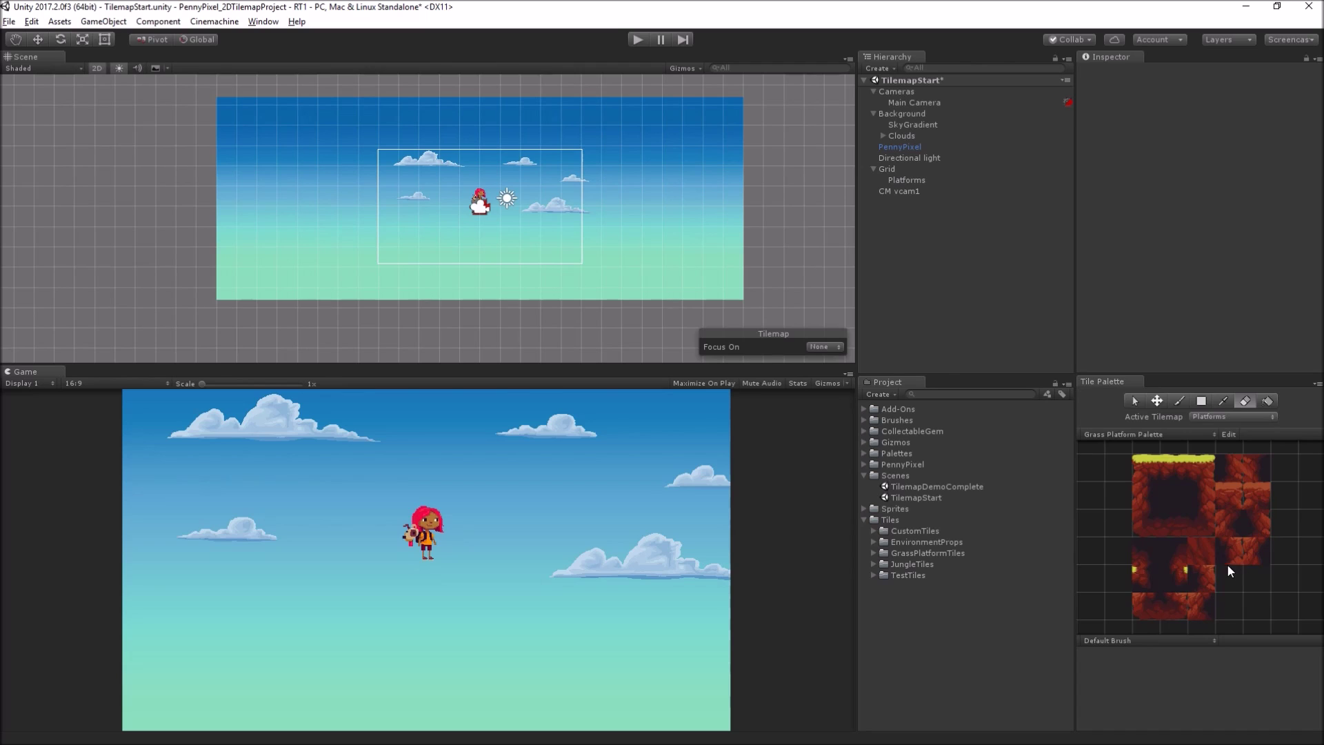
- Switch the tile palette to Custom Tiles Palette and expand the CustomTiles folder among the project assets
left_click(1176, 432)
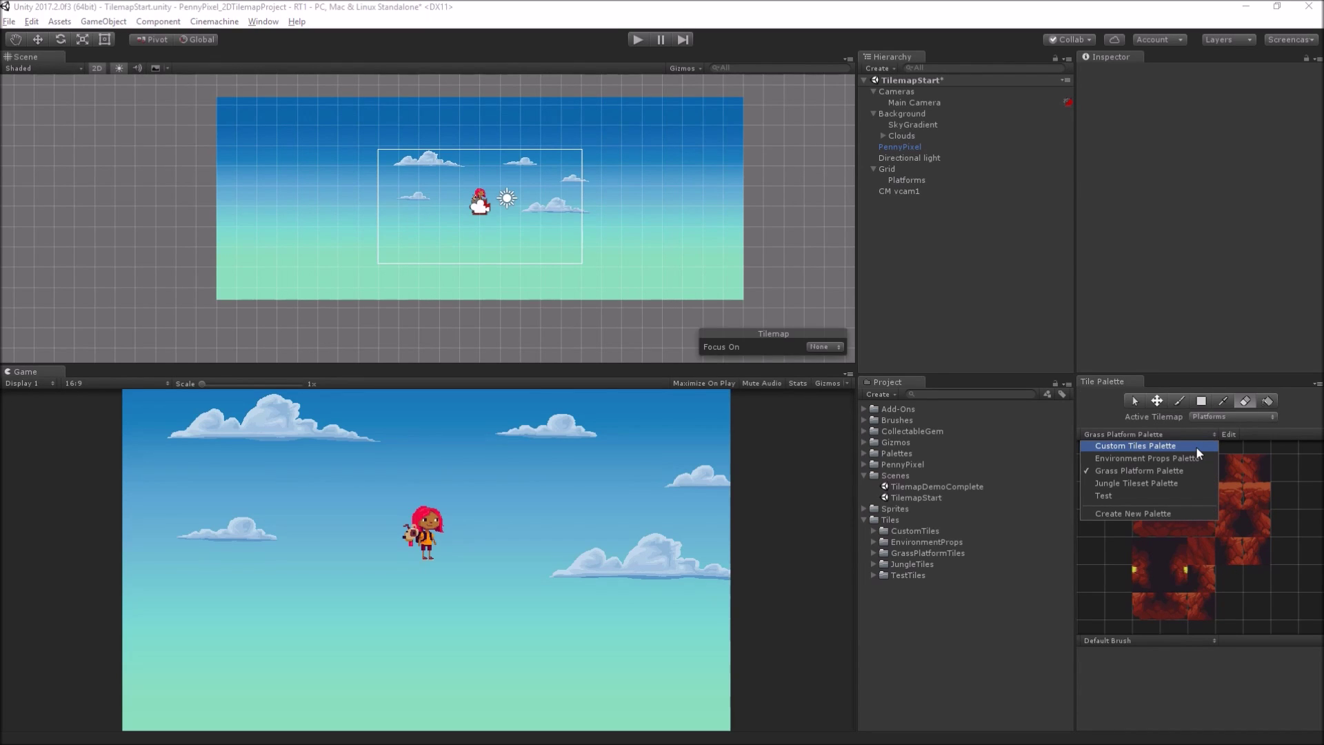
left_click(1195, 448)
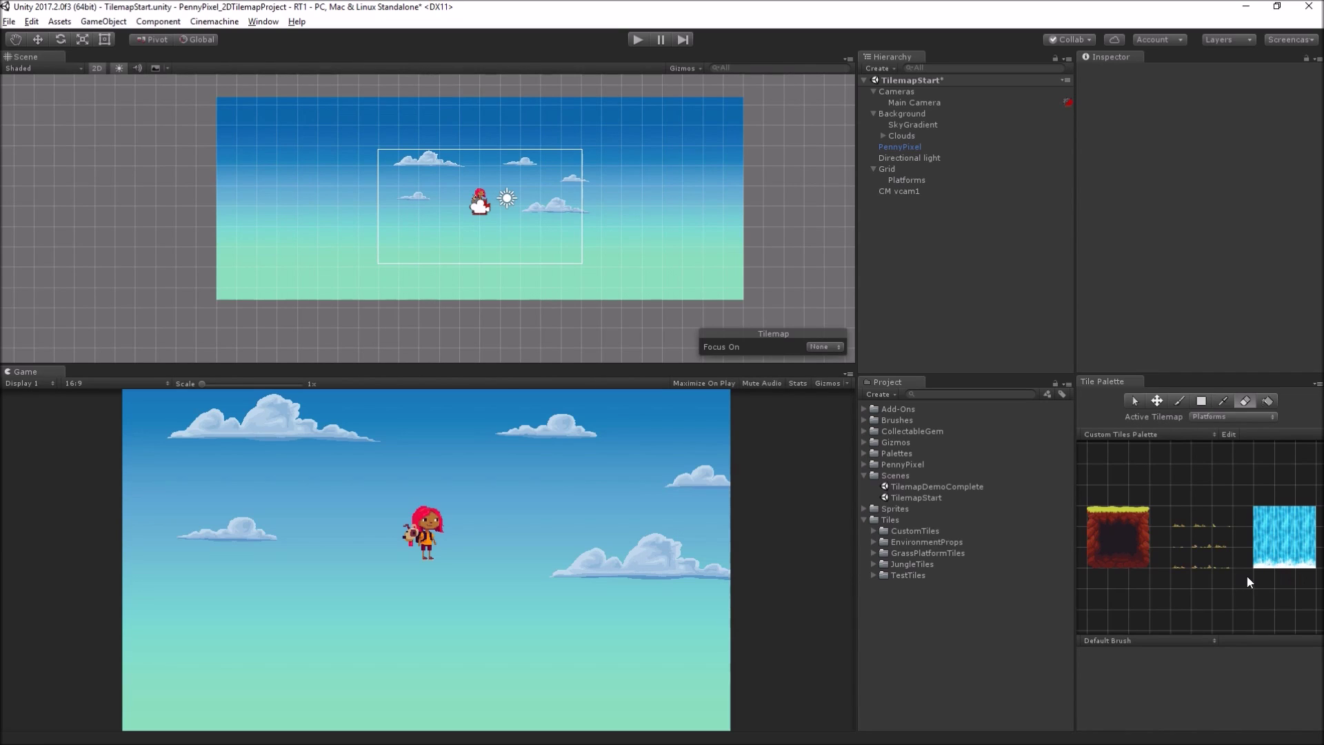
left_click(873, 530)
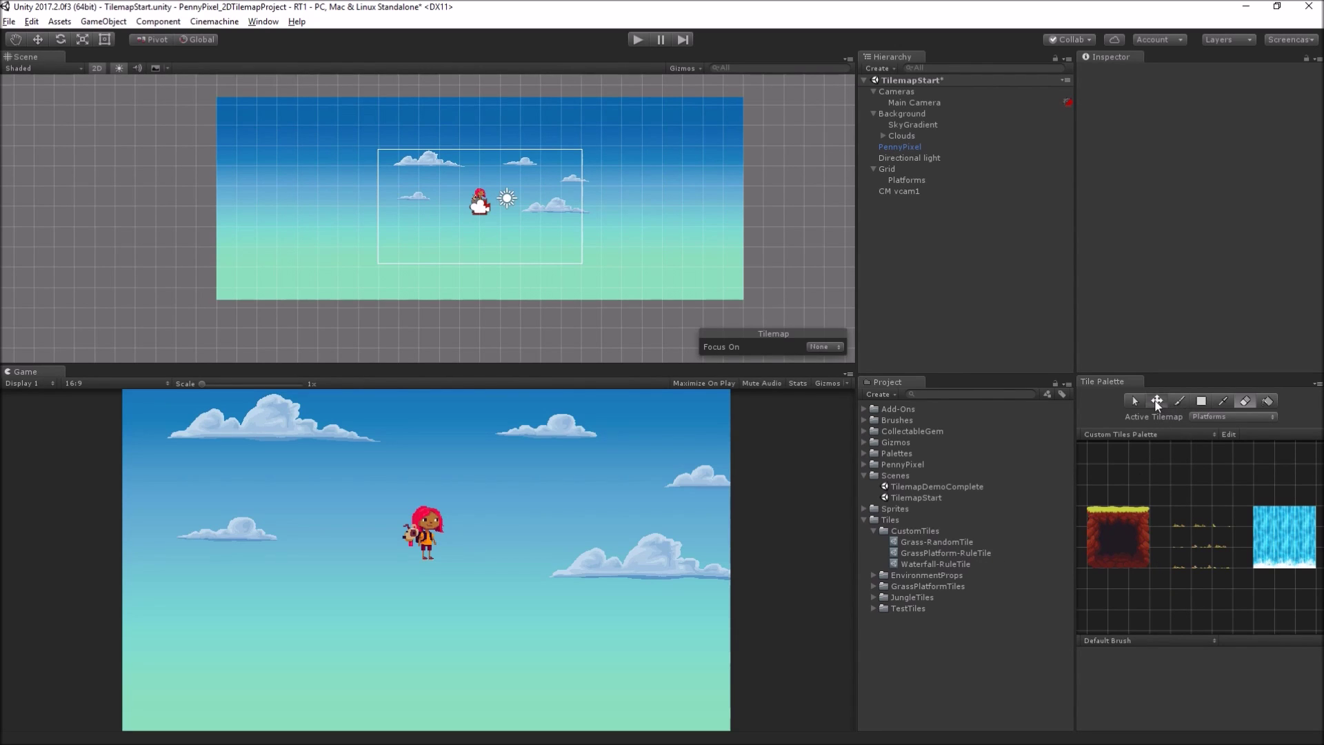
- Paint a grass platform below the character with the grass platform rule tile, adding stepped ledges that rise rightward past the background's edge
left_click(1093, 518)
left_click_drag(456, 236, 531, 235)
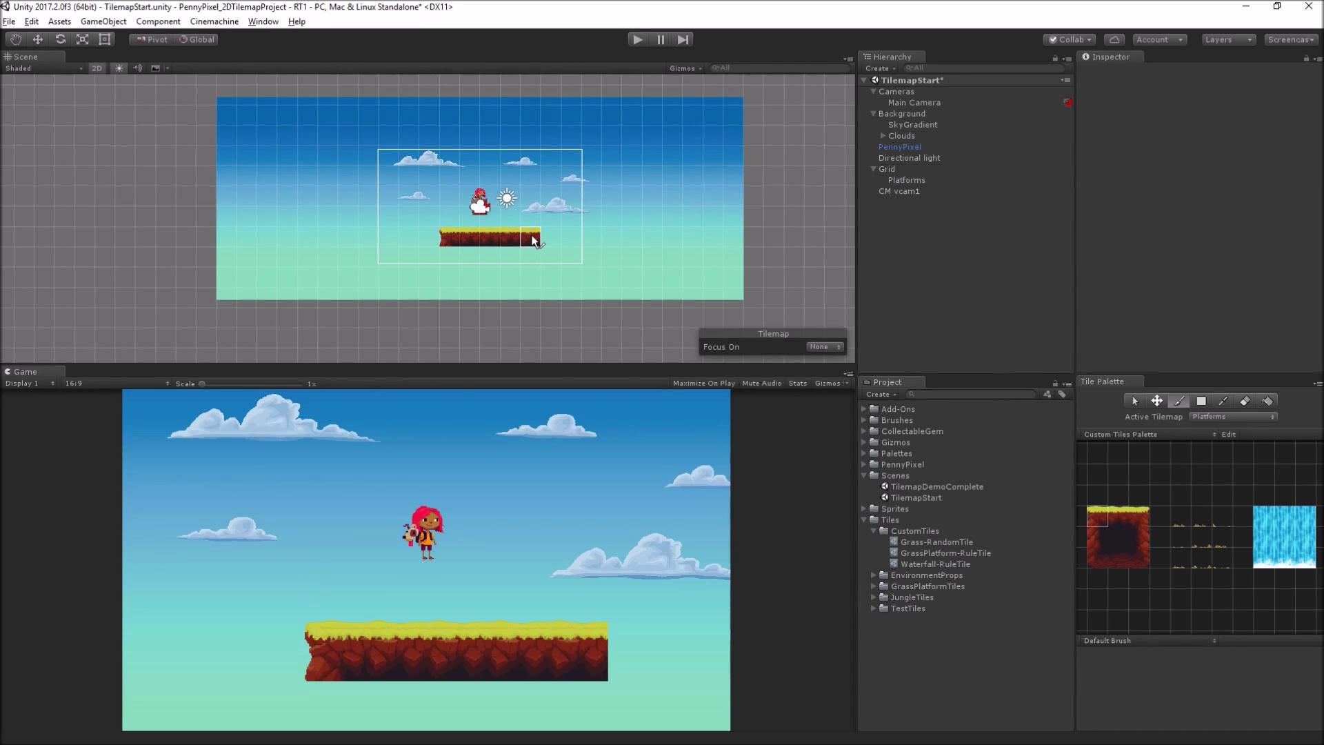
mouse_move(449, 257)
left_mouse_down()
mouse_move(529, 262)
mouse_move(558, 235)
mouse_move(552, 264)
mouse_move(574, 239)
mouse_move(635, 240)
left_mouse_up()
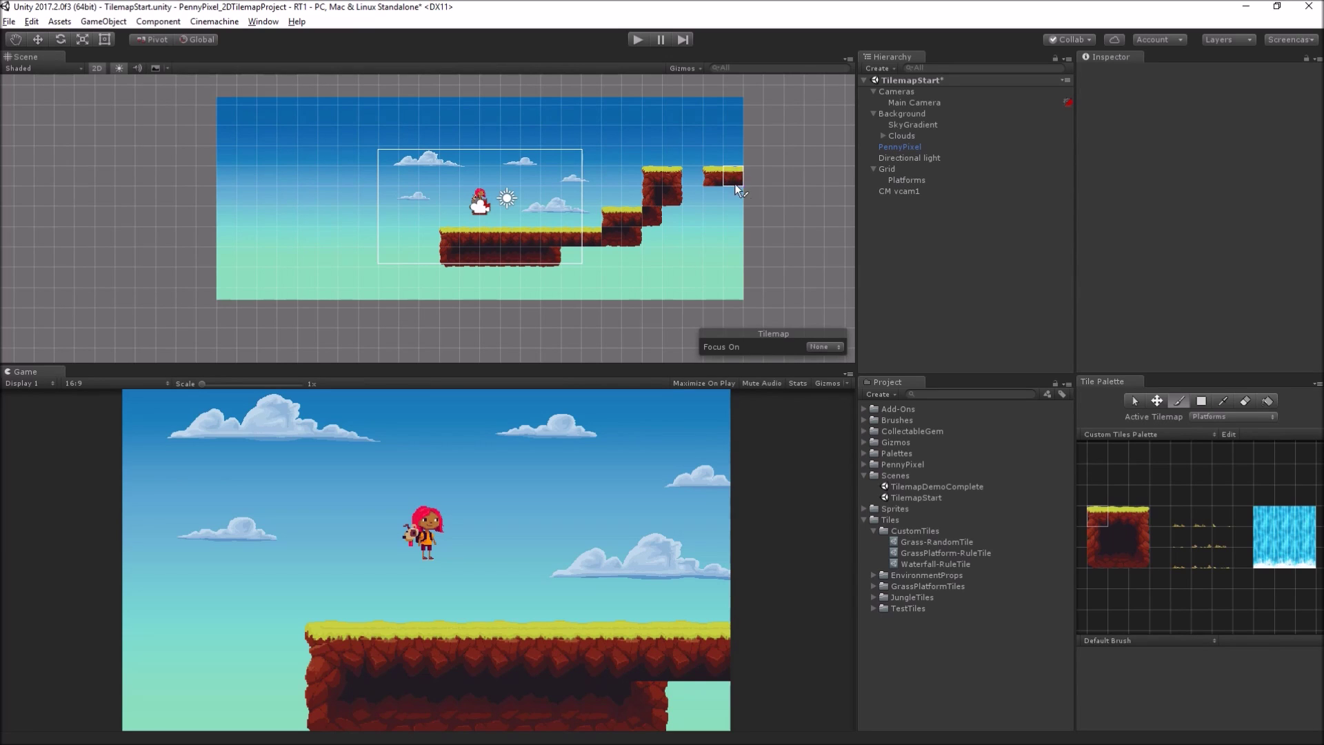
mouse_move(735, 184)
left_mouse_down()
mouse_move(765, 185)
mouse_move(723, 197)
mouse_move(778, 202)
mouse_move(802, 181)
mouse_move(790, 118)
mouse_move(818, 127)
left_mouse_up()
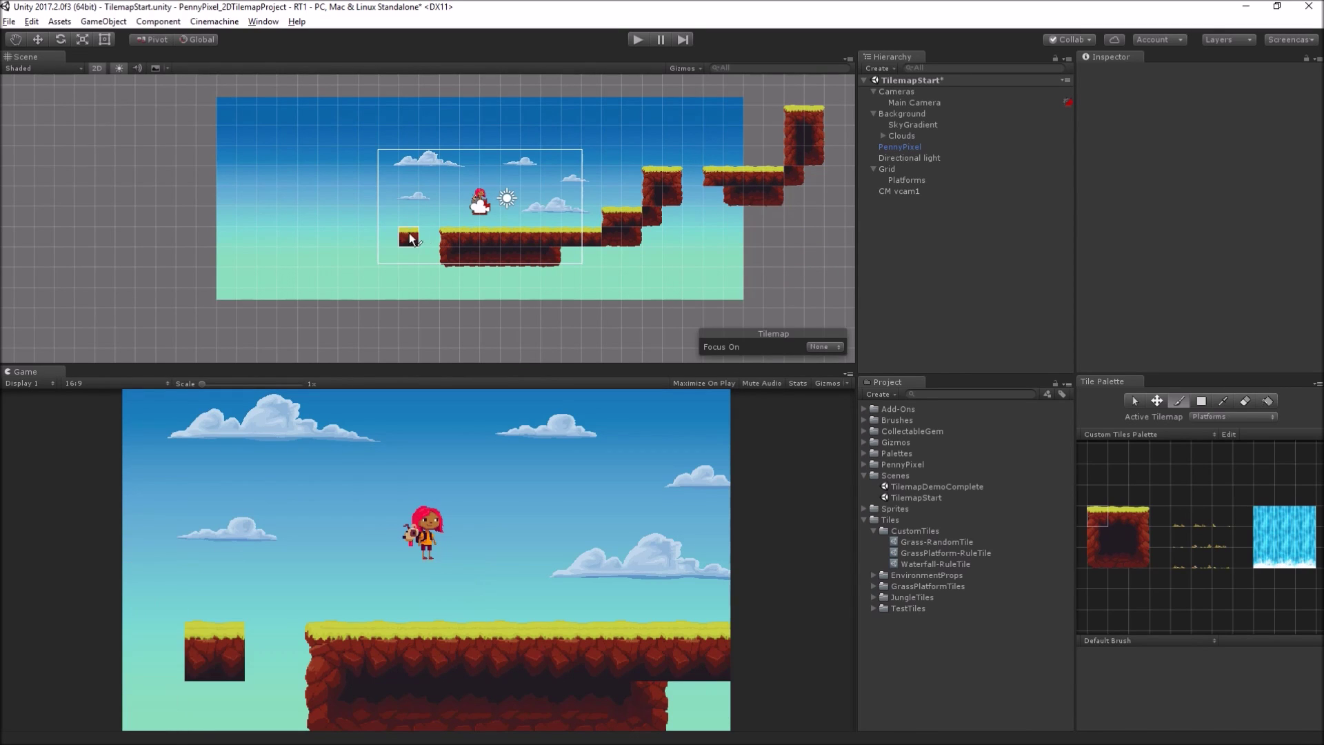
- Paint stepped grass ledges left of the central platform and deepen the central platform's underside
mouse_move(409, 233)
left_mouse_down()
mouse_move(361, 234)
mouse_move(374, 222)
mouse_move(370, 176)
mouse_move(357, 177)
mouse_move(355, 217)
mouse_move(330, 212)
mouse_move(334, 185)
left_mouse_up()
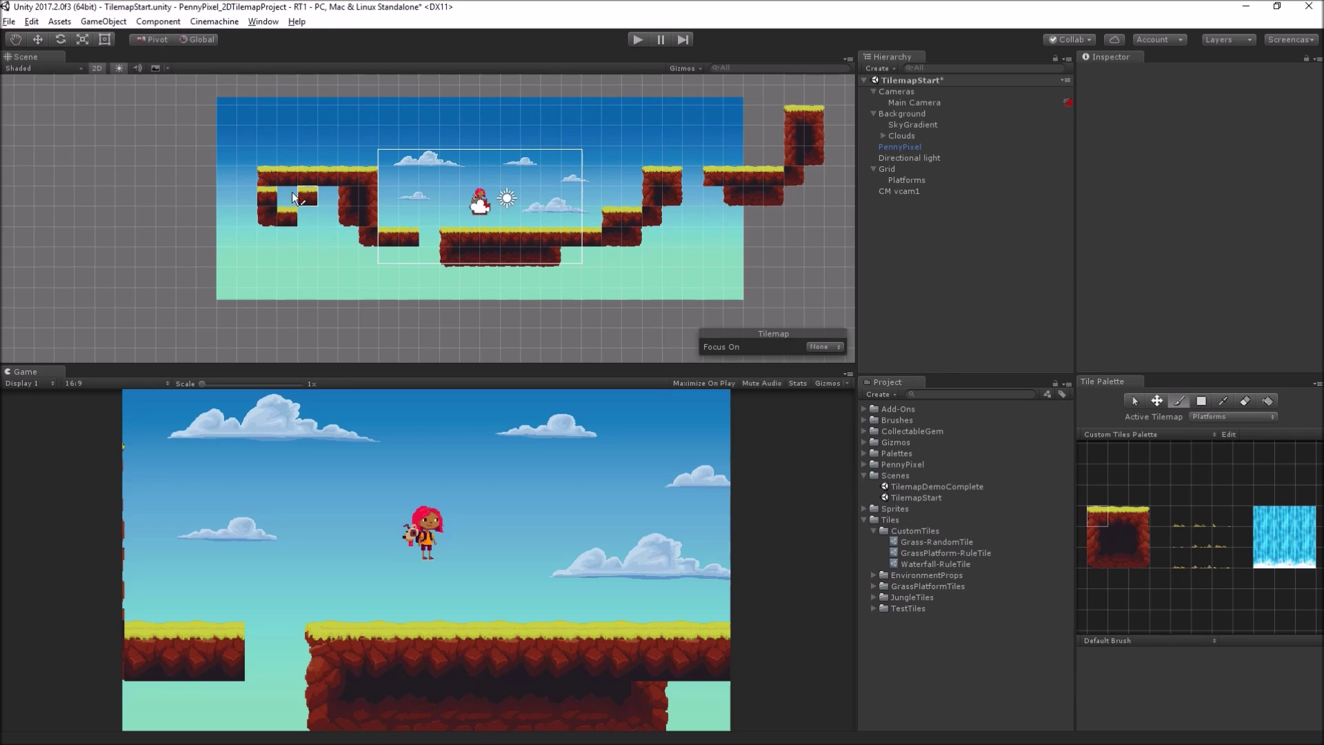
left_click(436, 258)
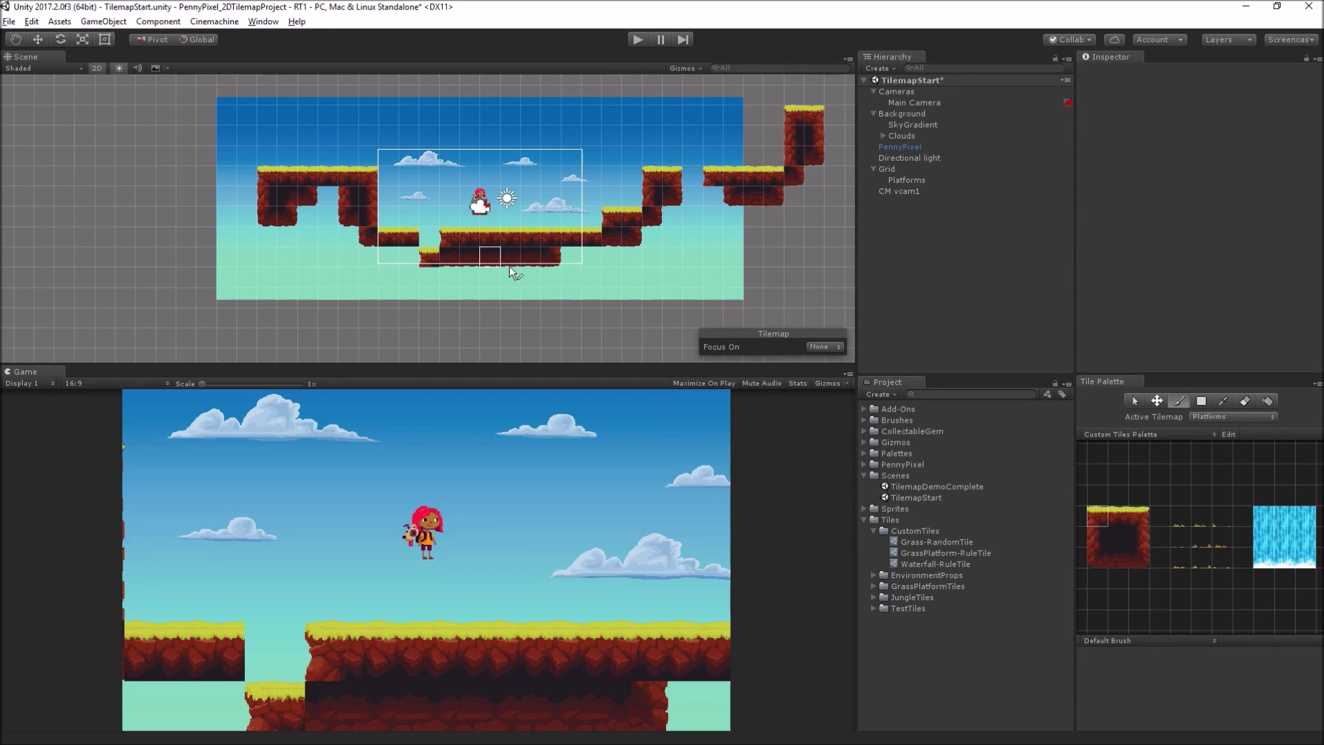
mouse_move(509, 266)
left_mouse_down()
mouse_move(561, 278)
mouse_move(473, 280)
mouse_move(572, 265)
left_mouse_up()
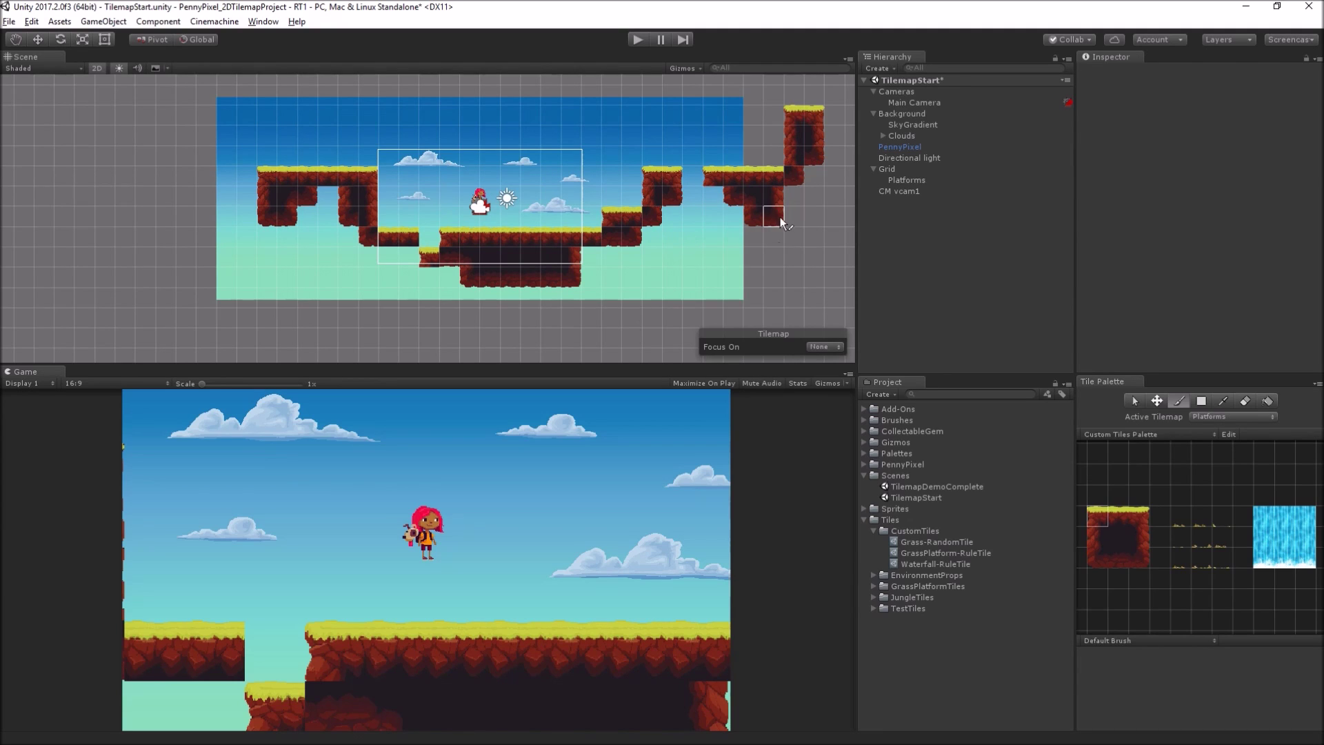
- Extend the left ledges with a hanging rock column below and a higher ledge reaching the background's left edge
left_click_drag(286, 237, 286, 279)
left_click(304, 256)
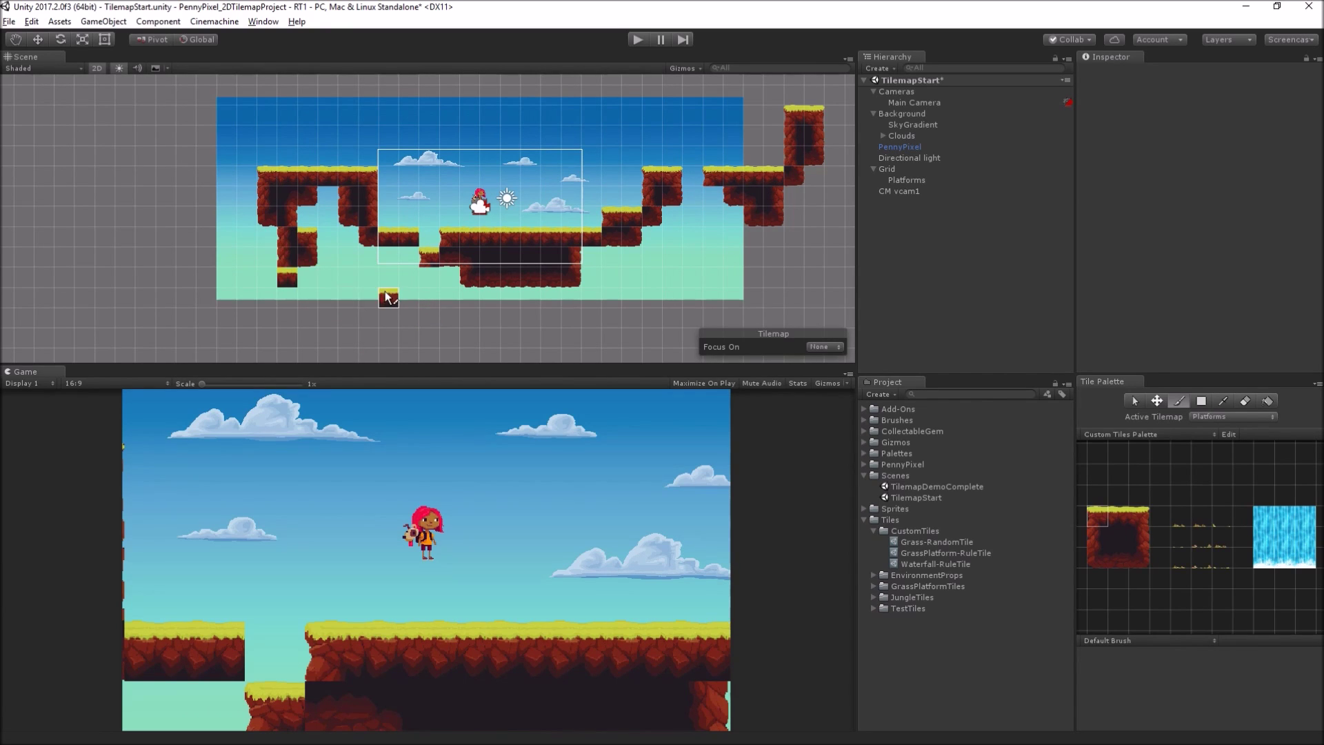
left_click(267, 236)
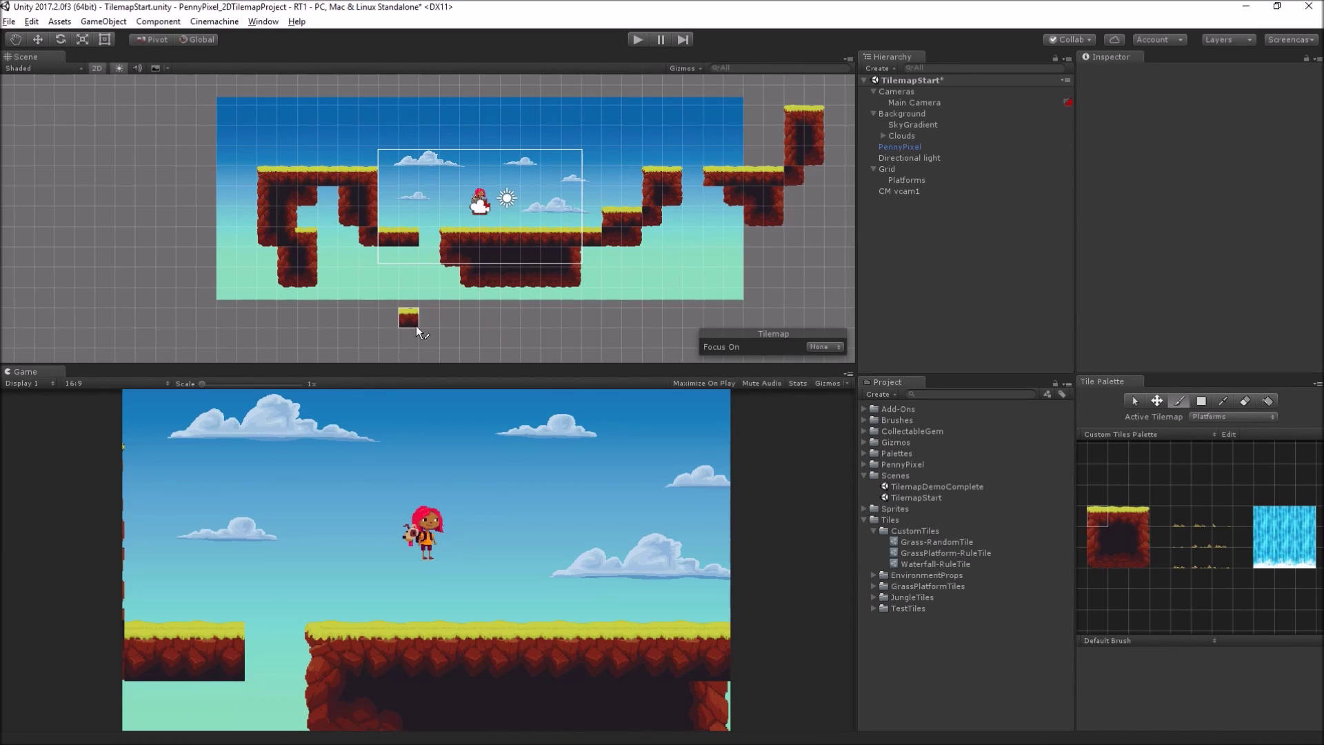
left_click(266, 156)
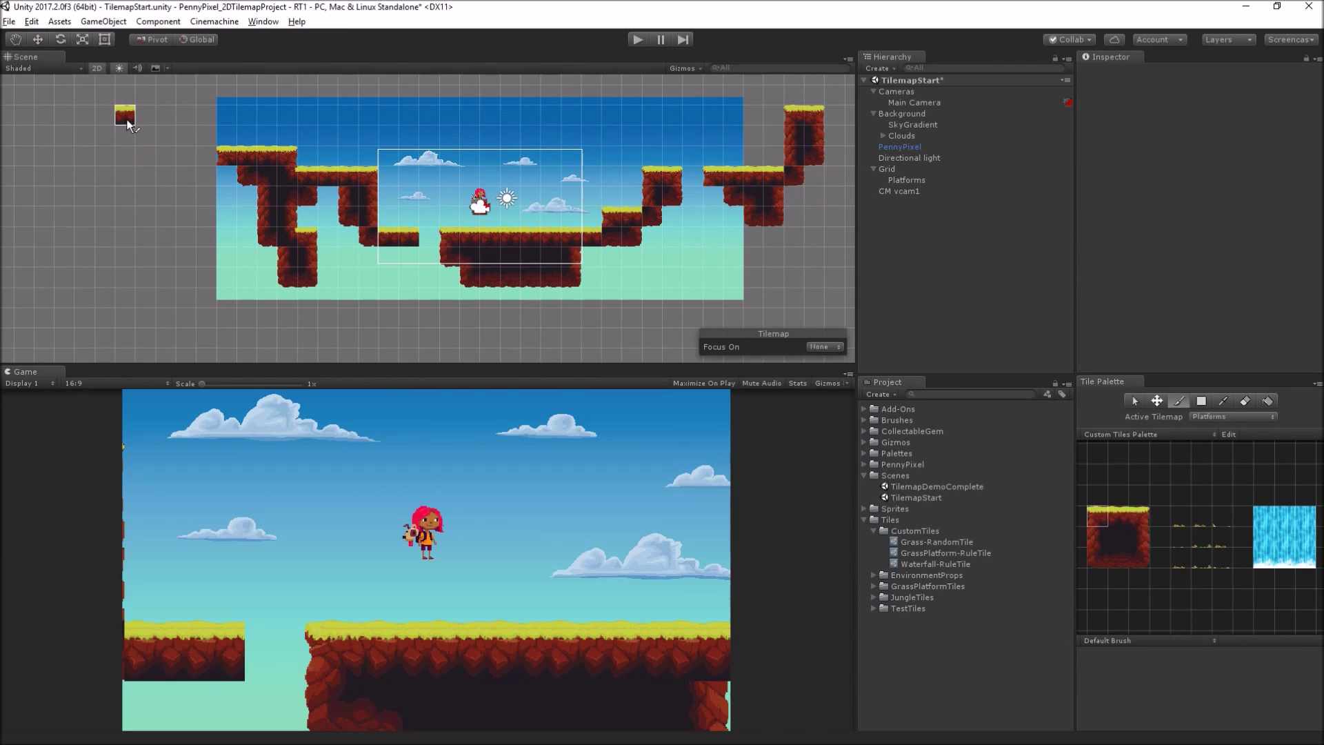
- Paint a descending staircase outside the background's left edge and tall vertical columns along both side edges of the background
left_click_drag(124, 112, 164, 195)
left_click_drag(205, 93, 206, 298)
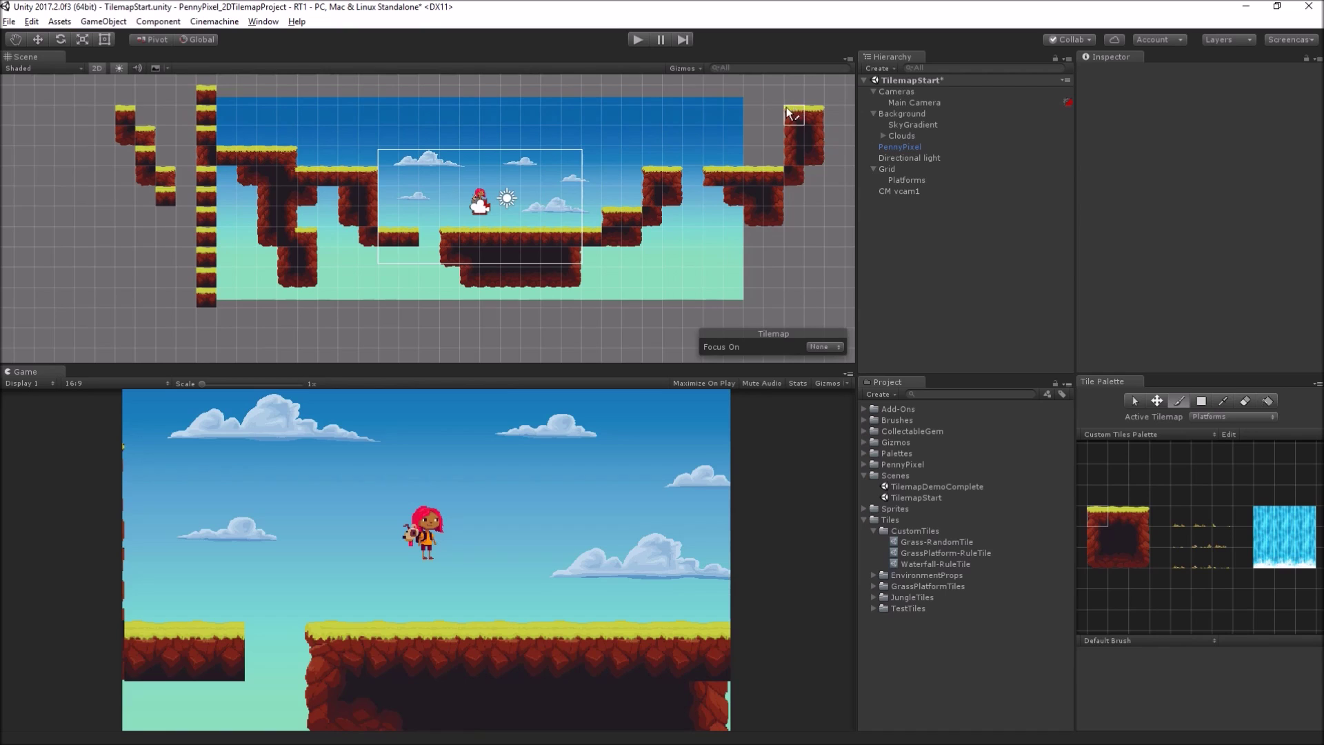
left_click_drag(751, 103, 753, 298)
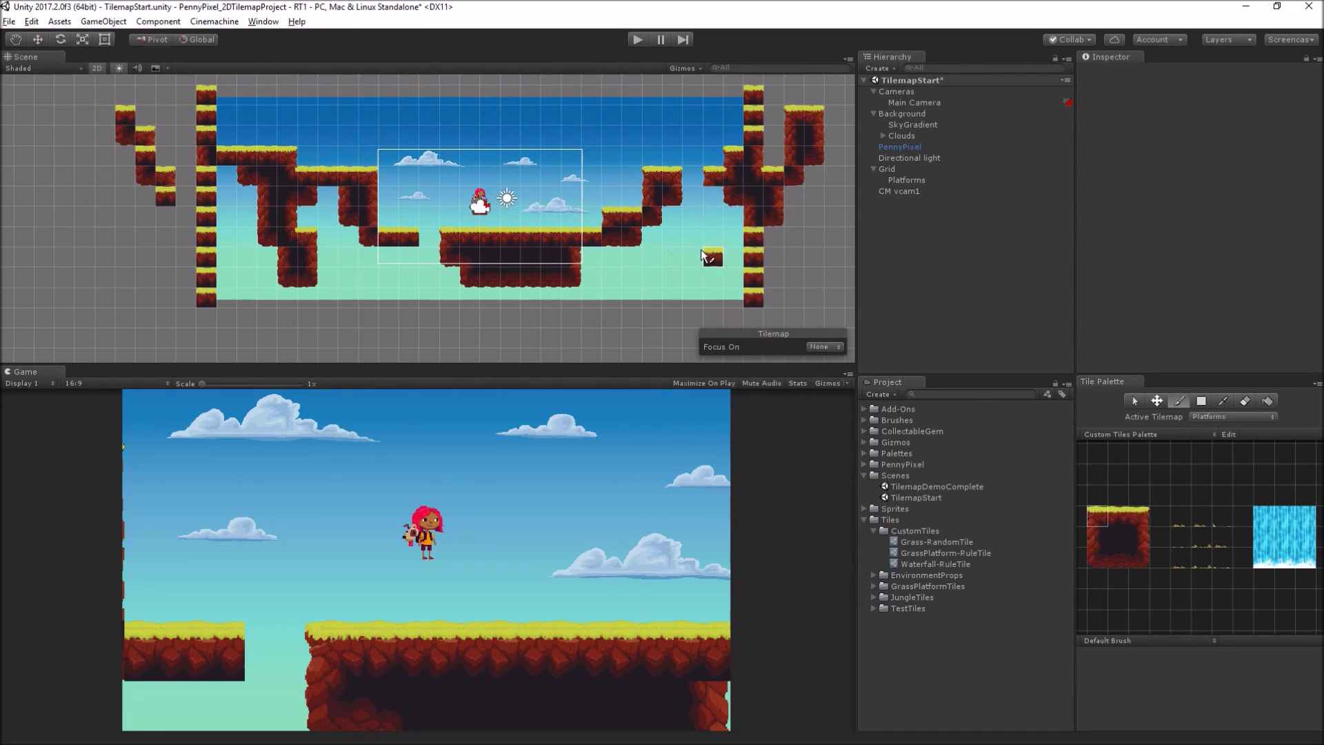
- Paint a low ledge against the right column and fill in tiles to thicken both side walls
mouse_move(697, 262)
left_mouse_down()
mouse_move(749, 262)
mouse_move(687, 289)
mouse_move(800, 281)
mouse_move(774, 241)
left_mouse_up()
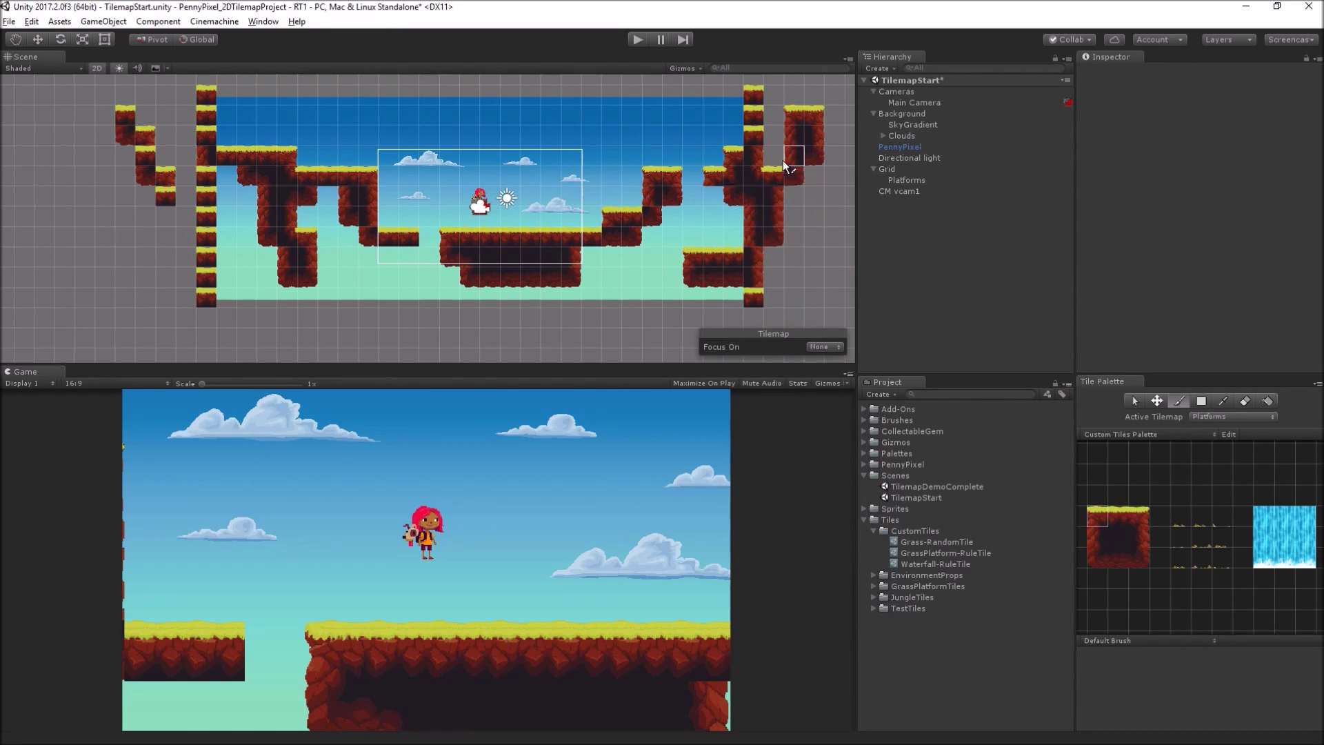
left_click_drag(783, 160, 771, 96)
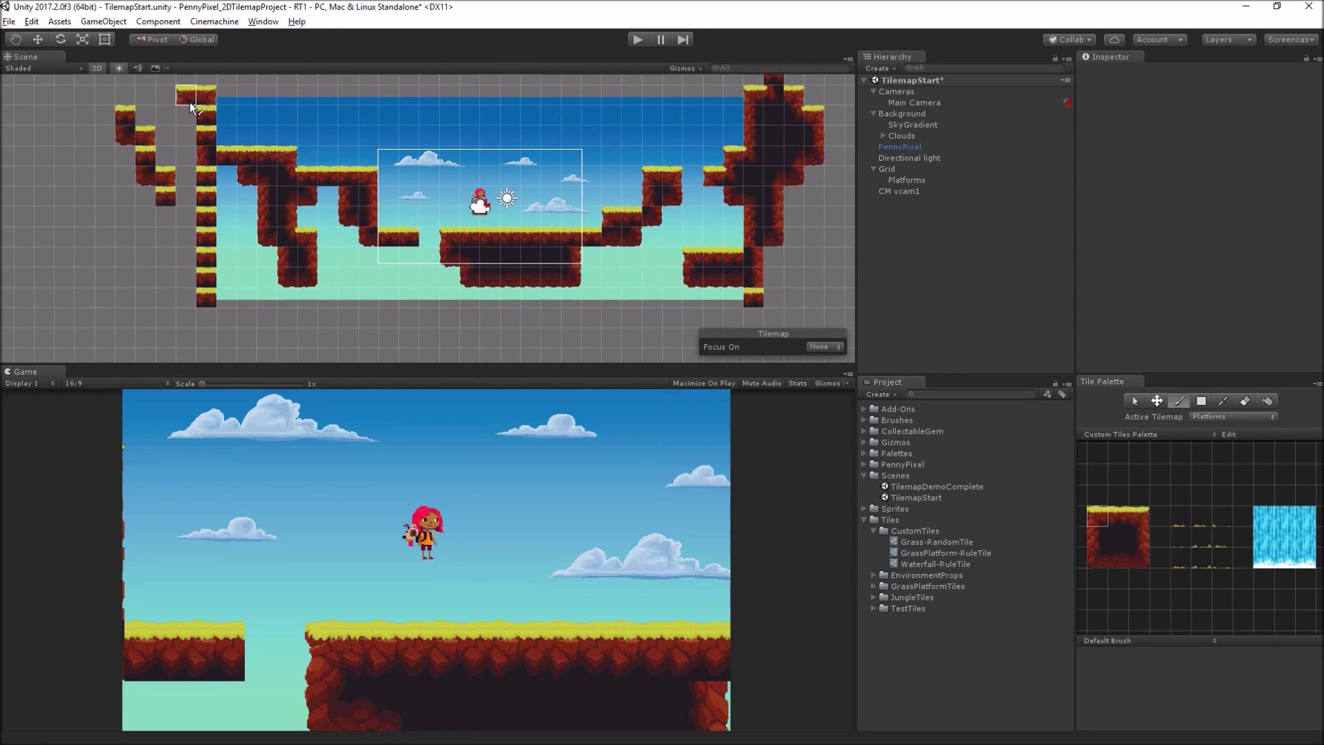
left_click_drag(191, 107, 192, 233)
mouse_move(191, 157)
left_mouse_down()
mouse_move(134, 127)
mouse_move(169, 130)
left_mouse_up()
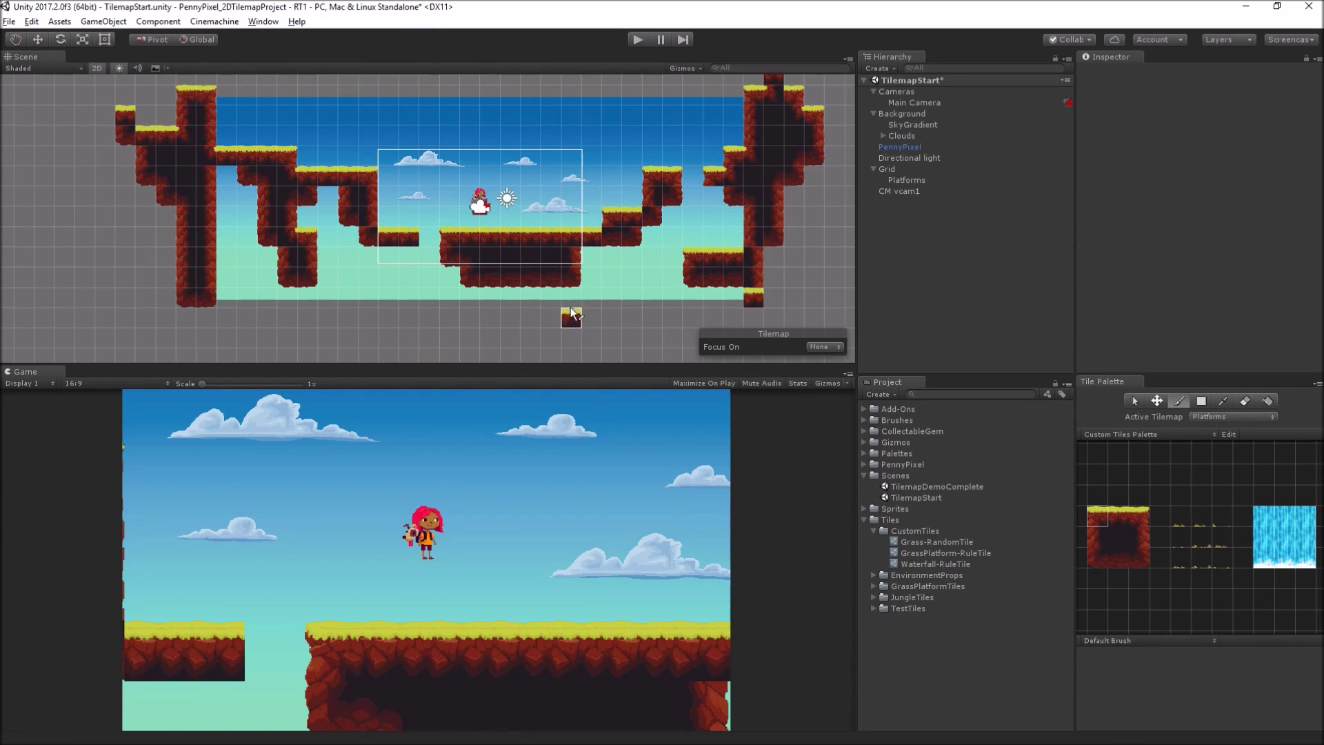
- Paint a raised block one tile high and three tiles wide on top of the central platform
left_click(526, 219)
left_click_drag(523, 218, 551, 218)
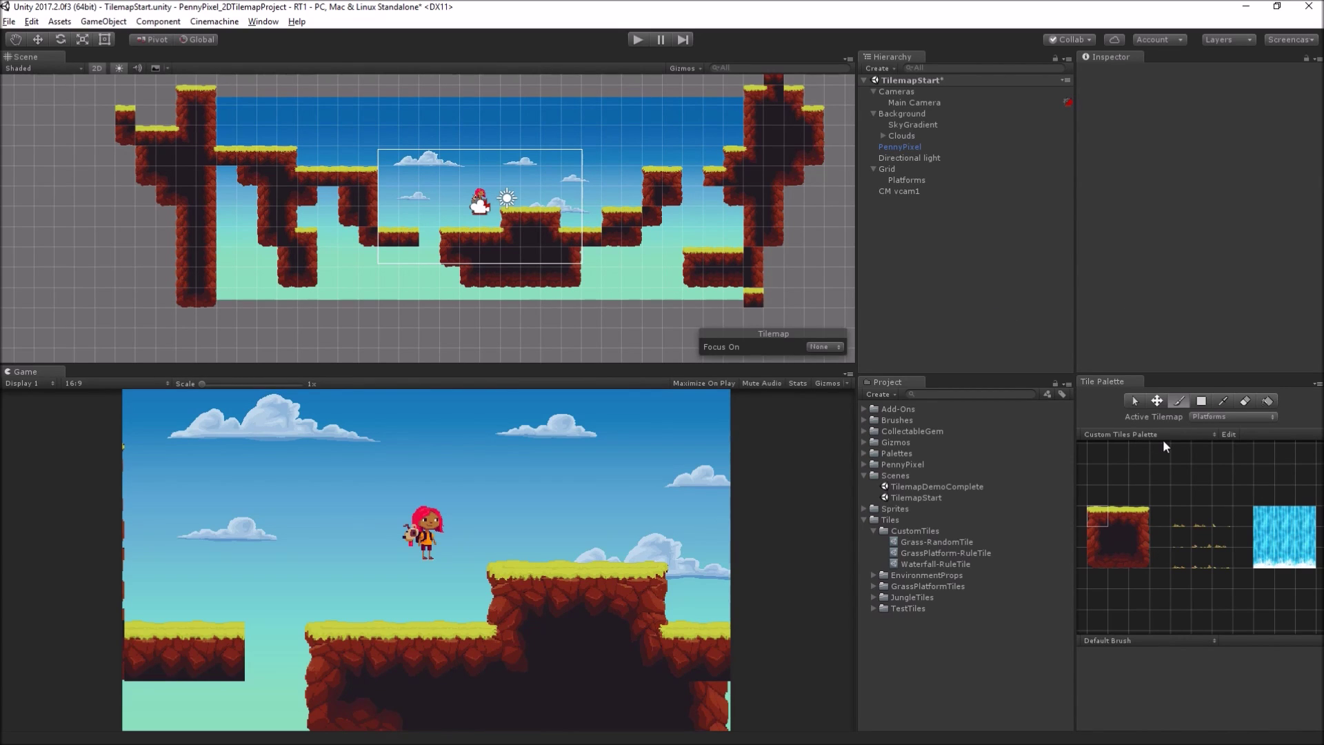
- Inspect the GrassPlatform-RuleTile asset with the Tile Palette docked beside the Hierarchy, and select its first tiling rule
left_click(982, 552)
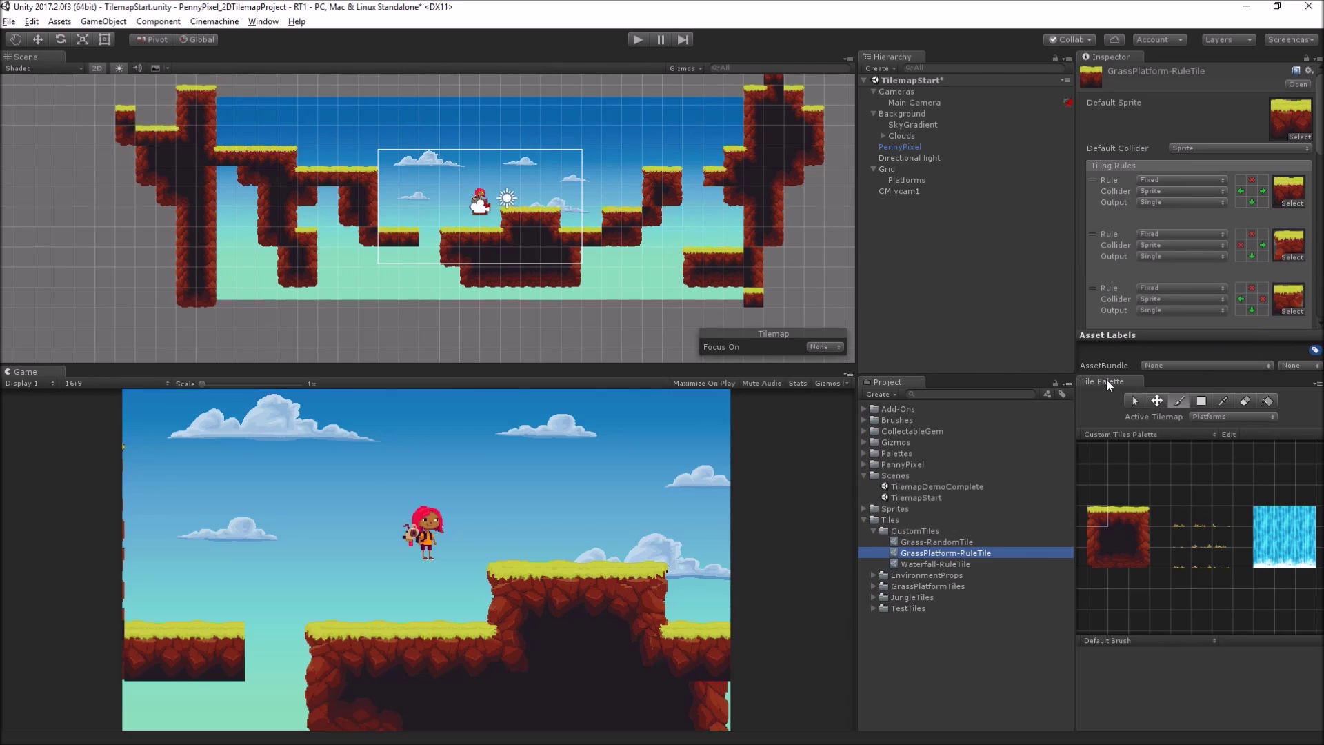
left_click_drag(1106, 382, 960, 58)
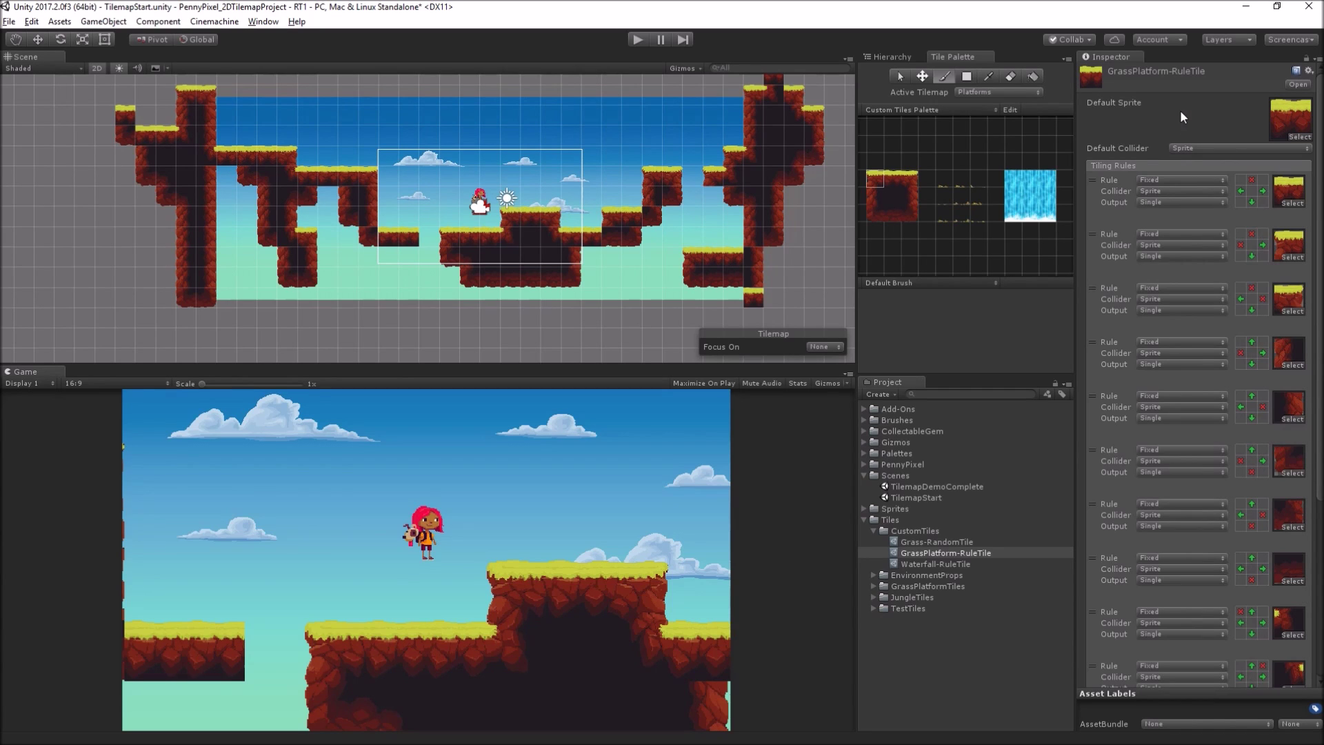
left_click(1100, 206)
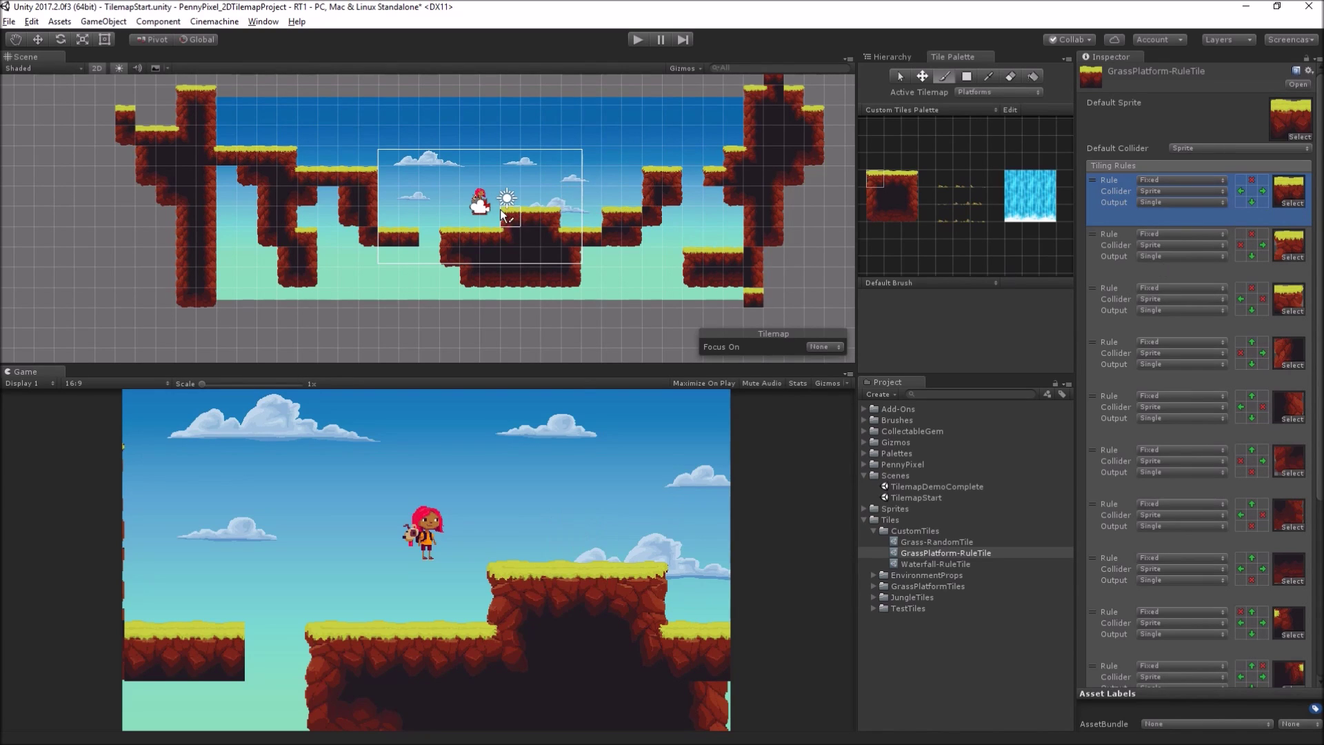
- Paint and erase test tiles below and beside the small ledge left of the central platform to try the rule tile's neighbour behaviour
left_click(821, 262)
left_click(408, 255)
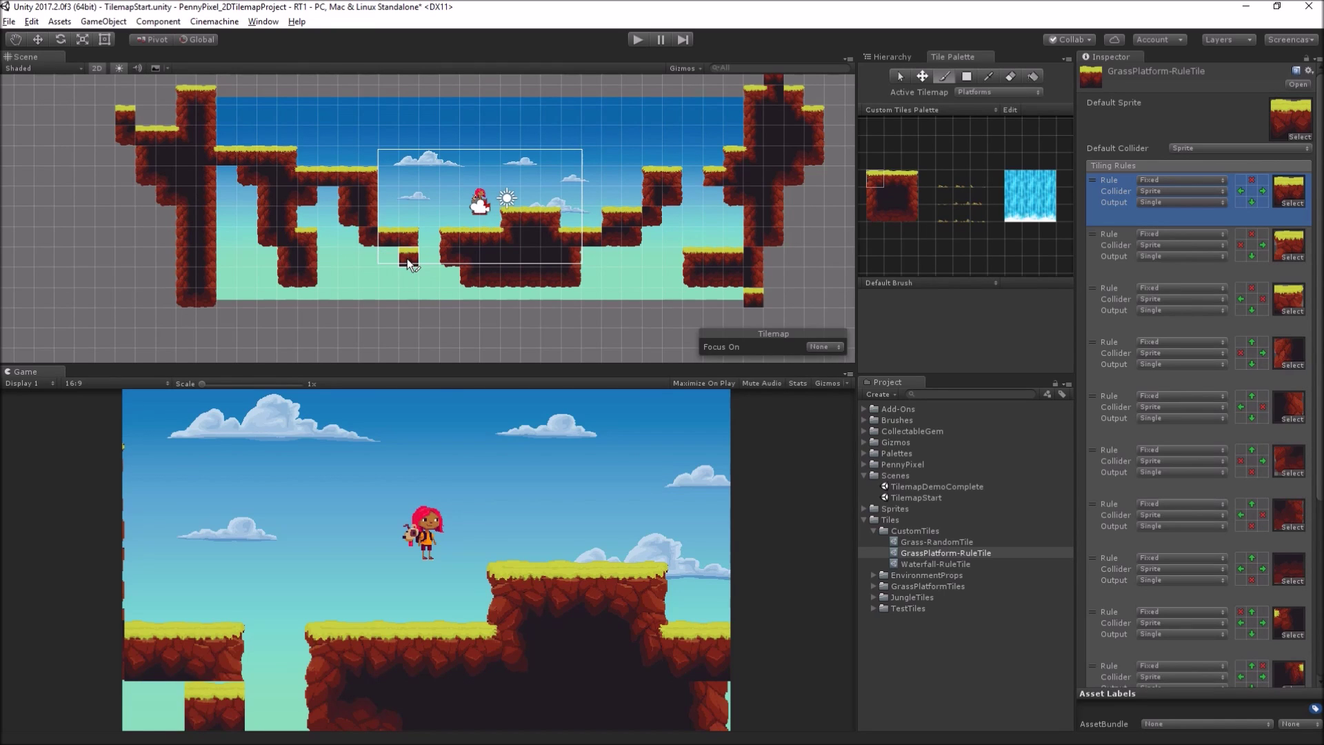
left_click(414, 258, "shift")
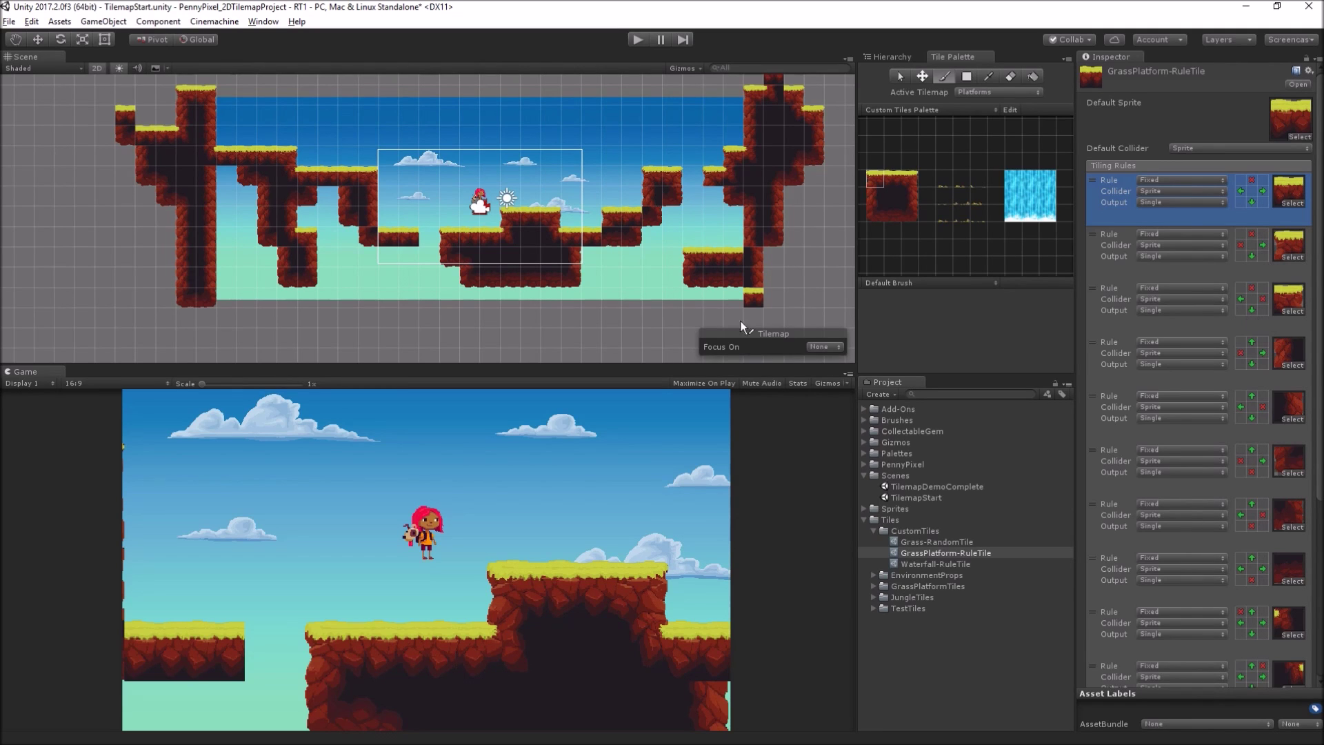
scroll(378, 240, "up", 5)
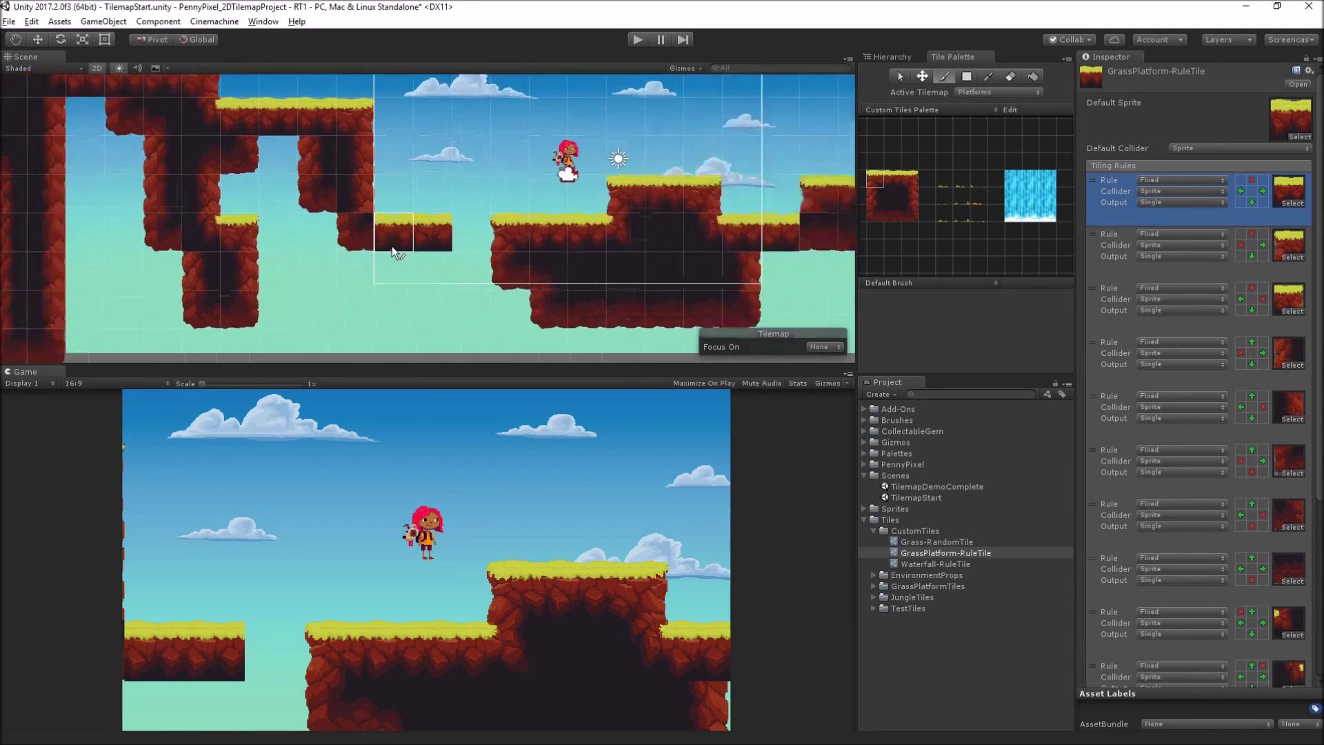
scroll(392, 246, "up", 3)
left_click(417, 258)
left_click(414, 254, "shift")
left_click(484, 258)
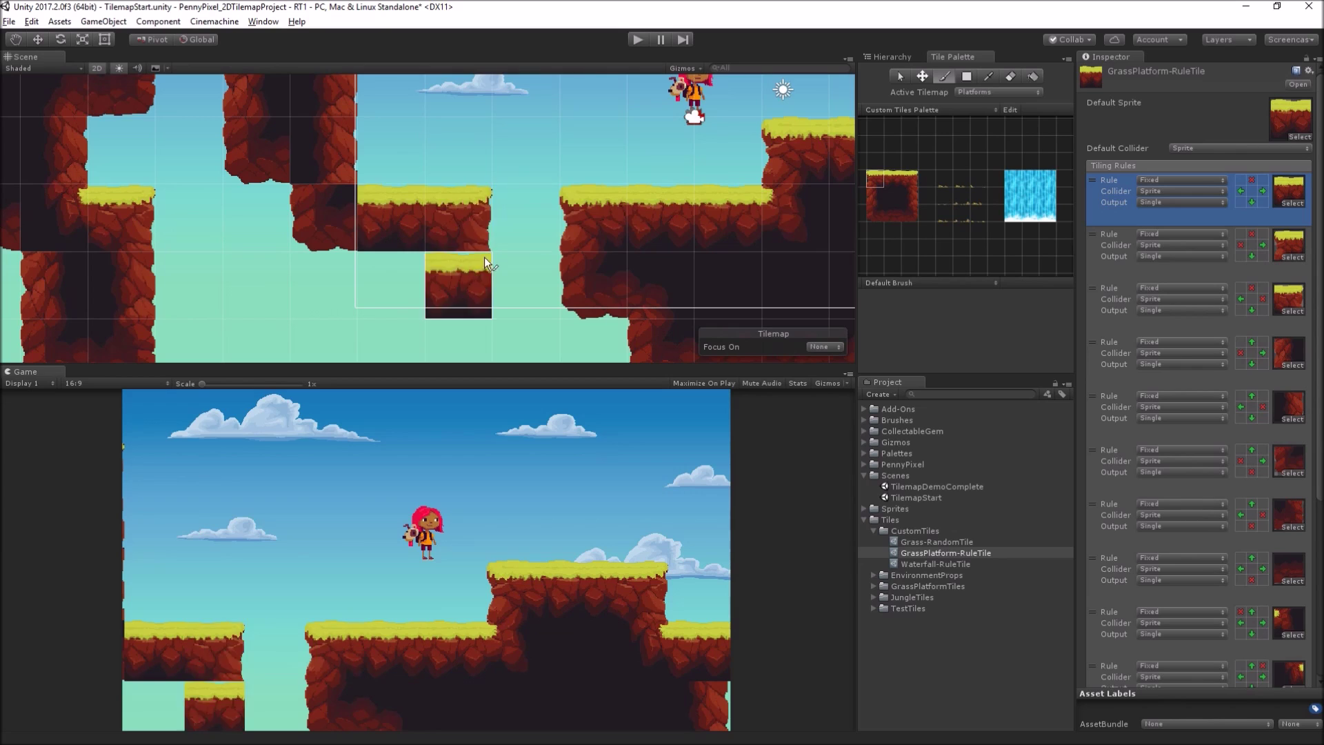
left_click(484, 257, "shift")
left_click(500, 304)
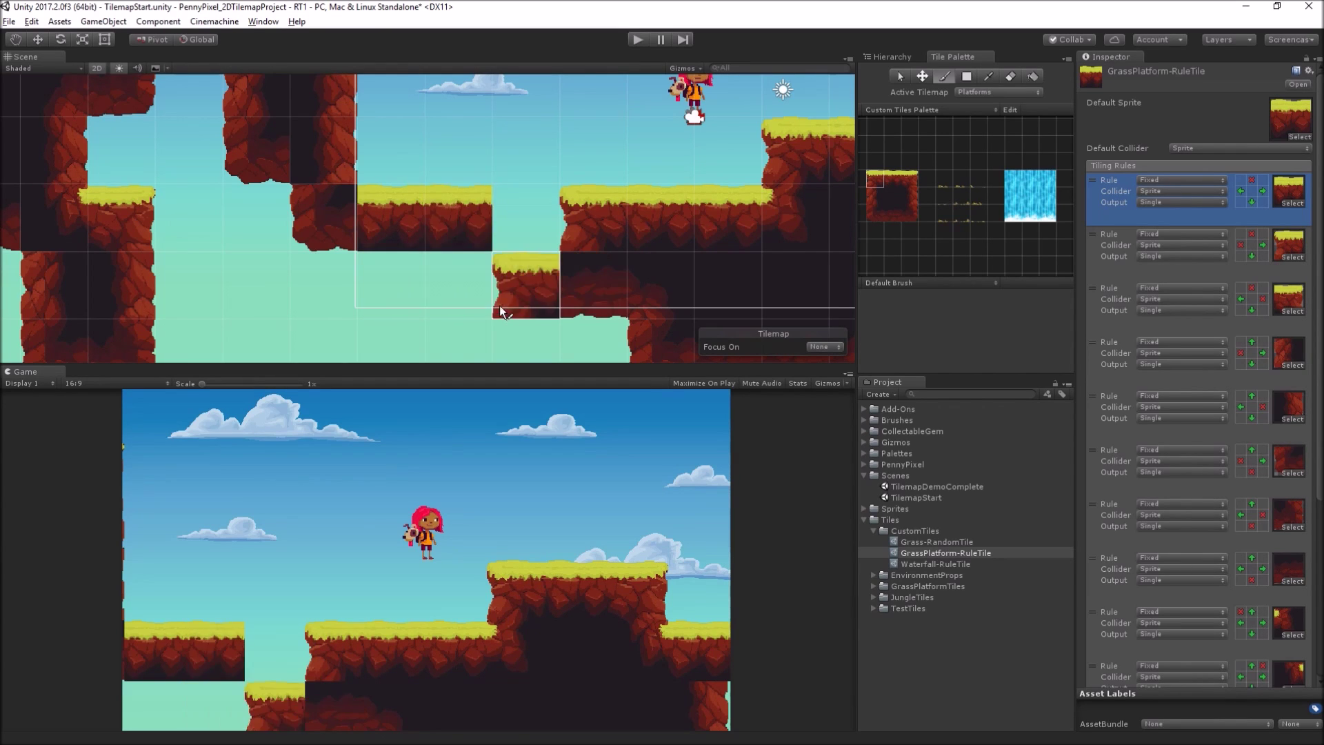
left_click(499, 305, "shift")
left_click(457, 304)
left_click(457, 258, "shift")
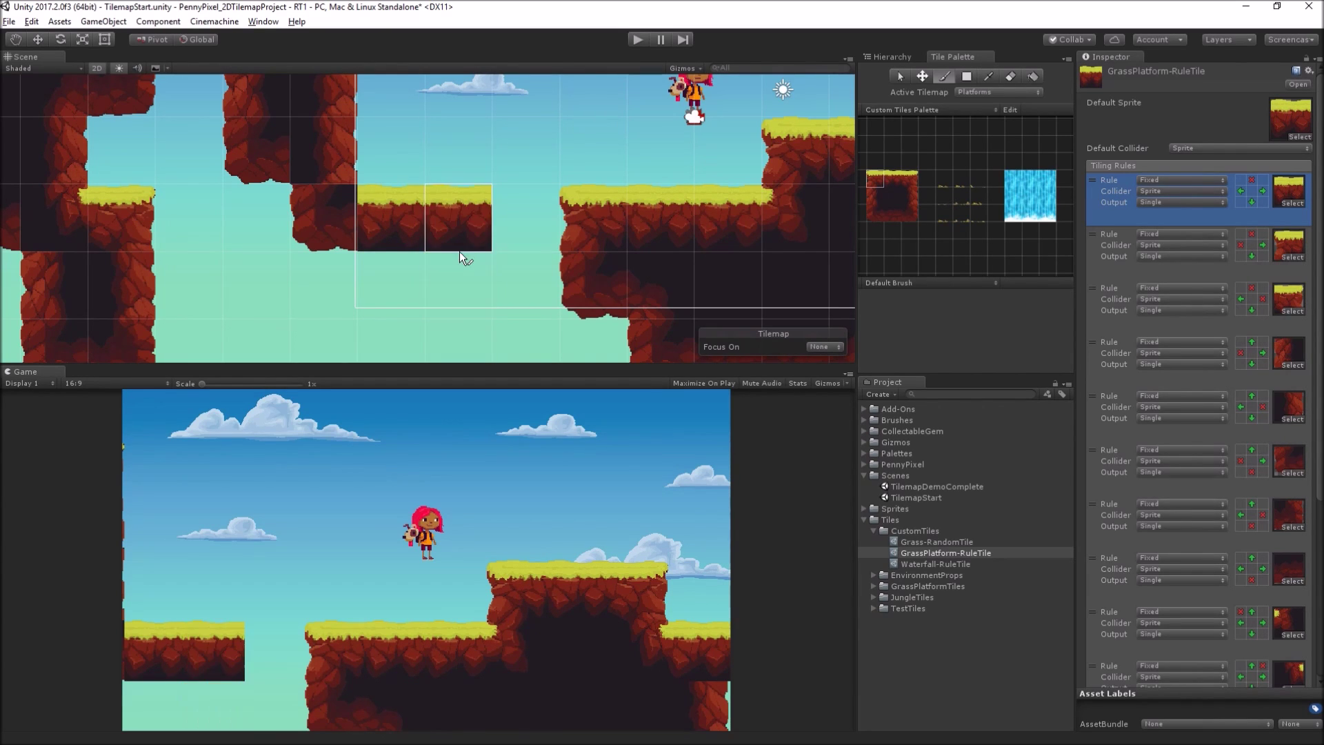
left_click(491, 269)
- Examine the GrassPlatform-RuleTile's tiling rules from the first to the last, including their neighbour conditions and sprites
scroll(1169, 317, "down", 5)
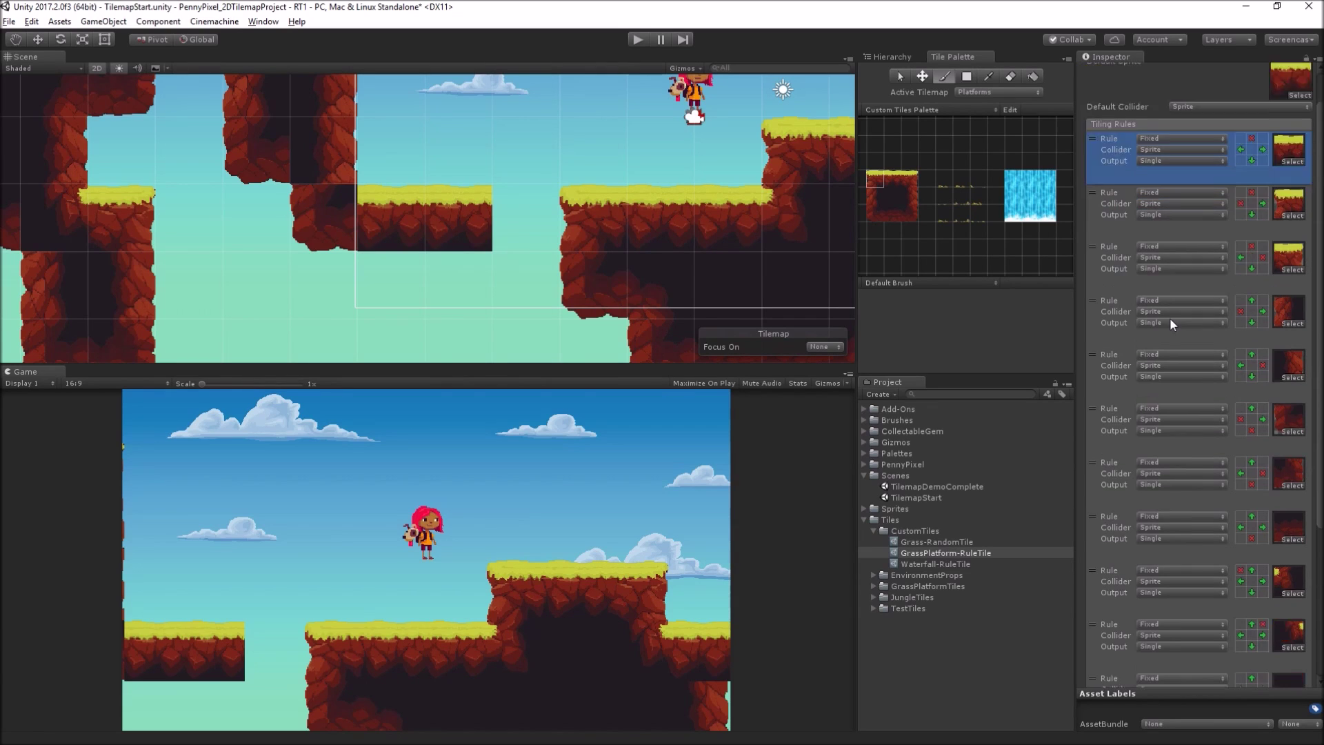
left_click(437, 202)
scroll(1218, 363, "up", 5)
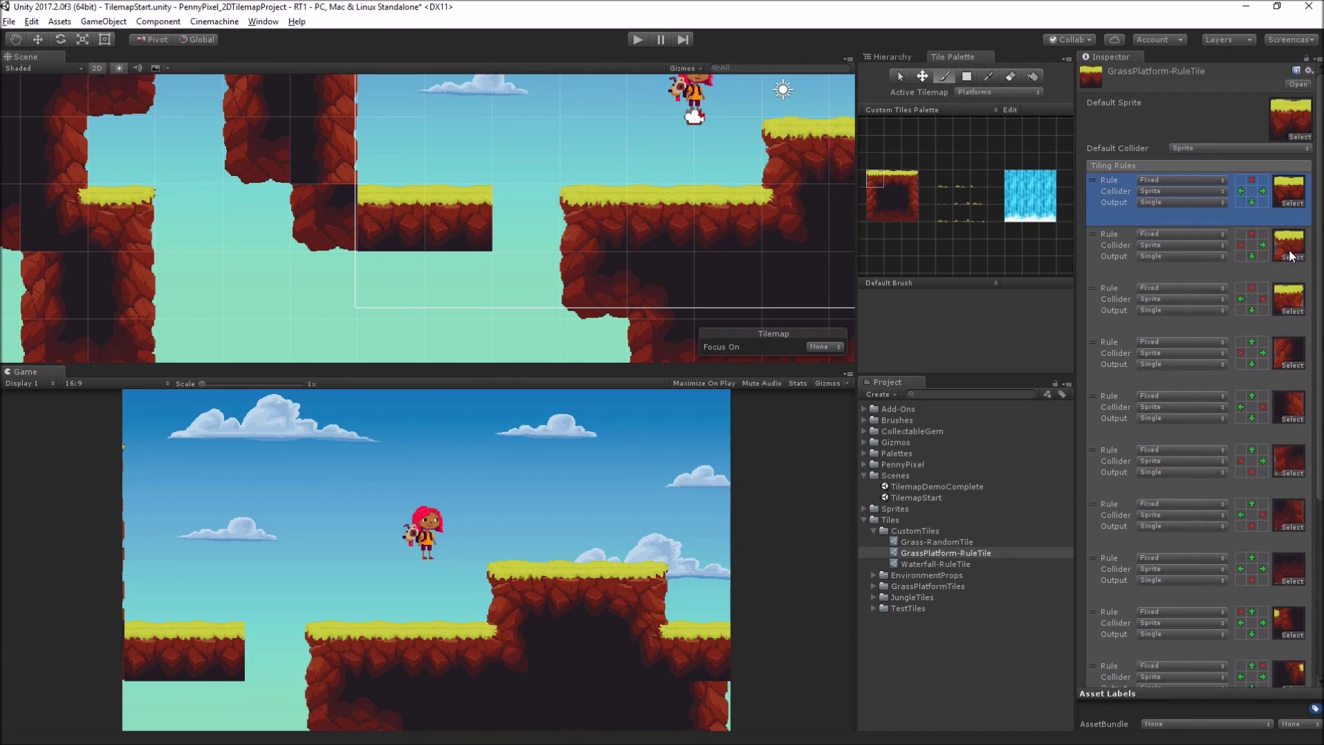
scroll(1267, 352, "down", 7)
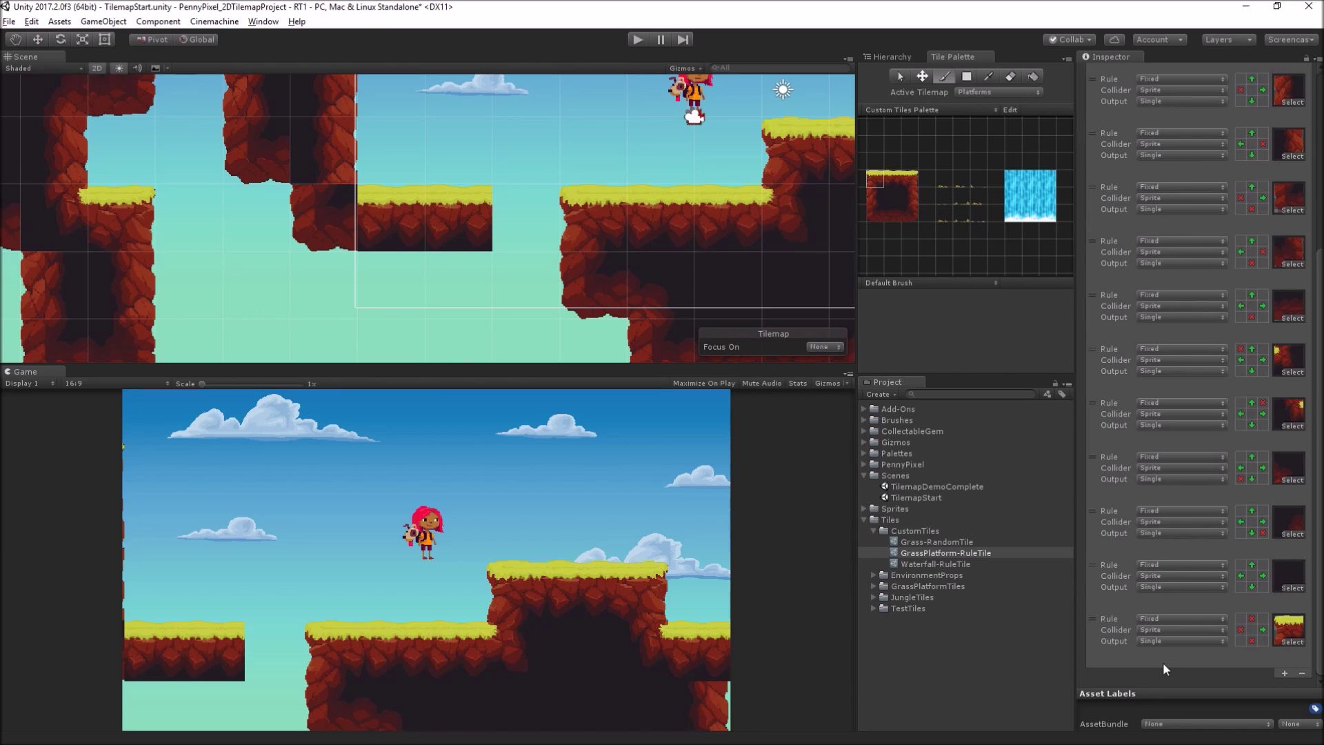
- Add a tiling rule at the end of the GrassPlatform-RuleTile list and assign it the grass platform sprite with the rocky right edge
left_click(1242, 663)
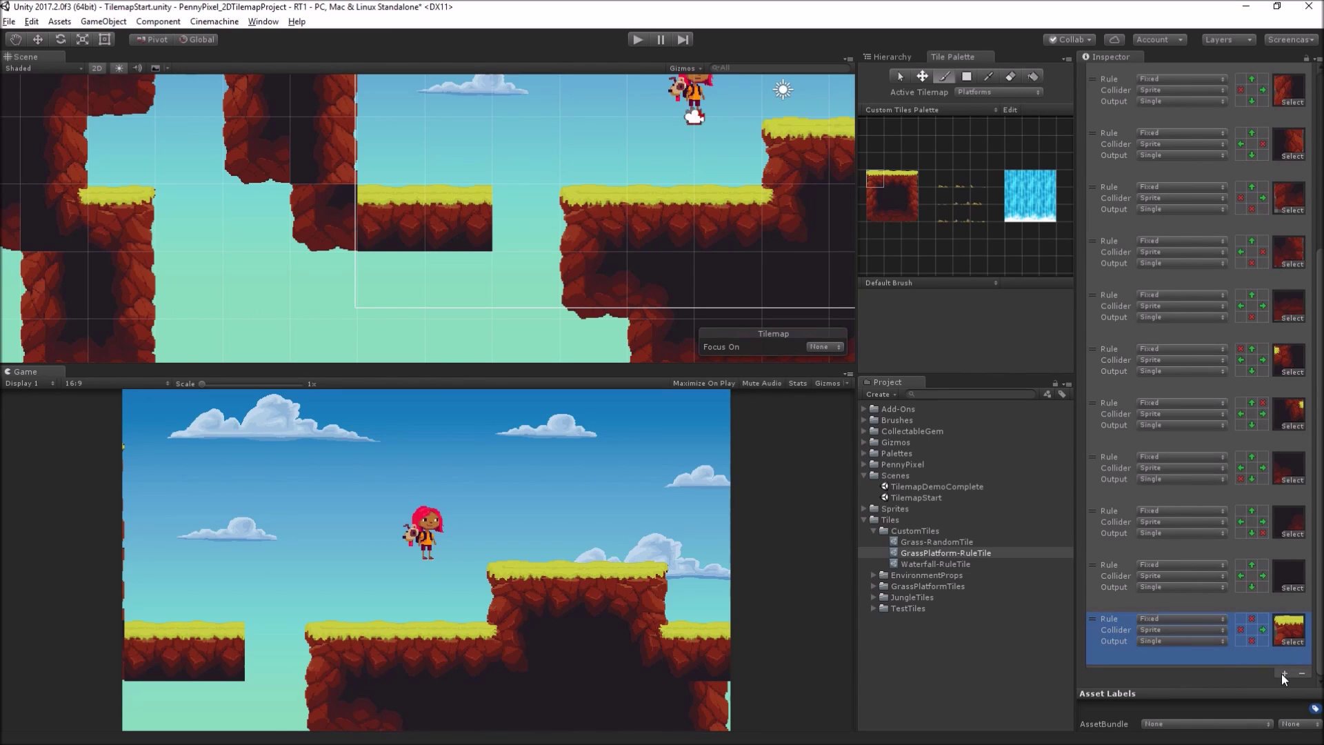
left_click(1282, 672)
left_click(1292, 642)
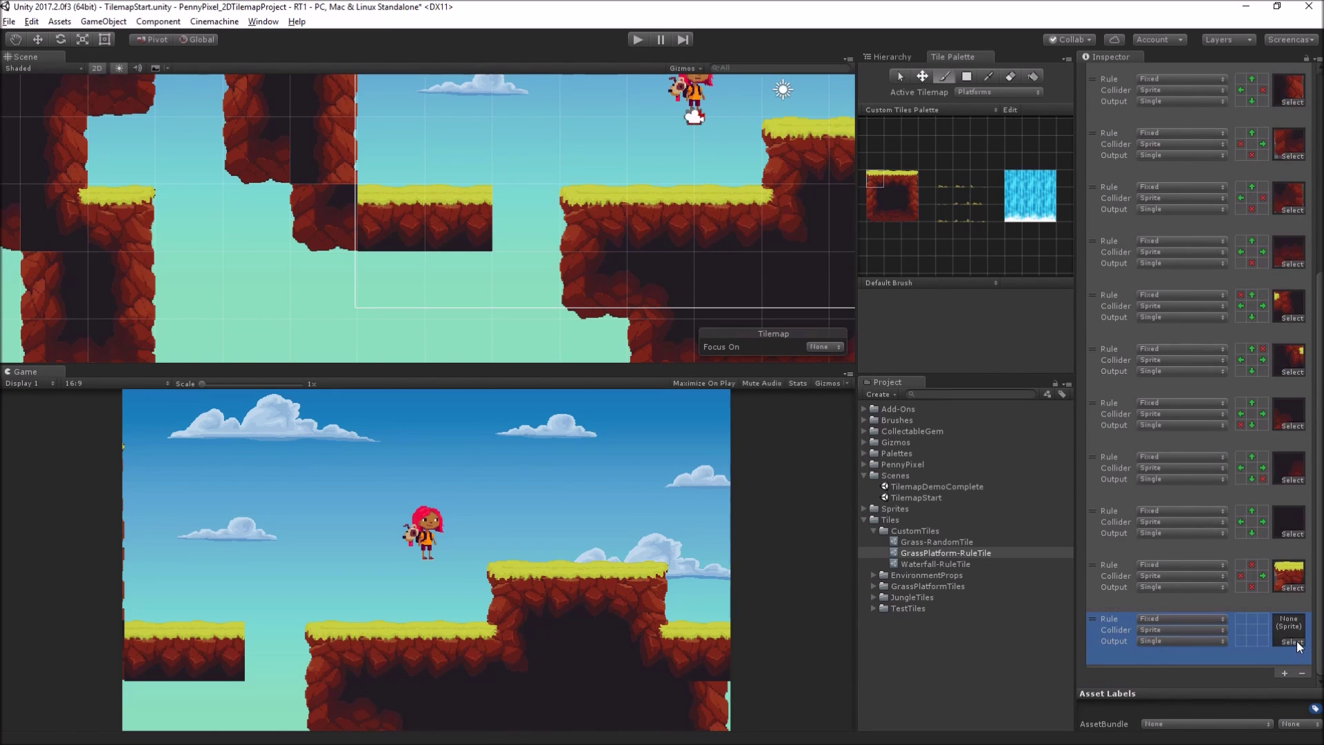
scroll(818, 337, "down", 1)
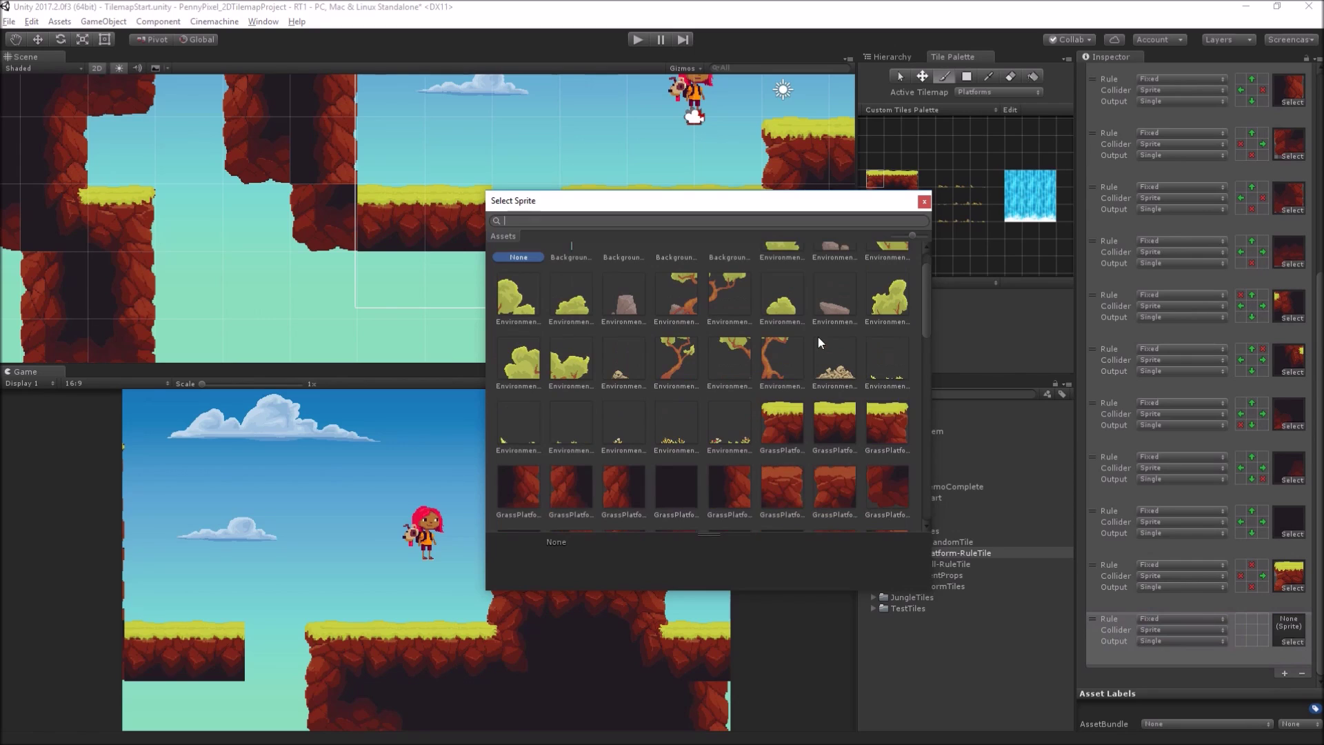
left_click(890, 424)
double_click(885, 413)
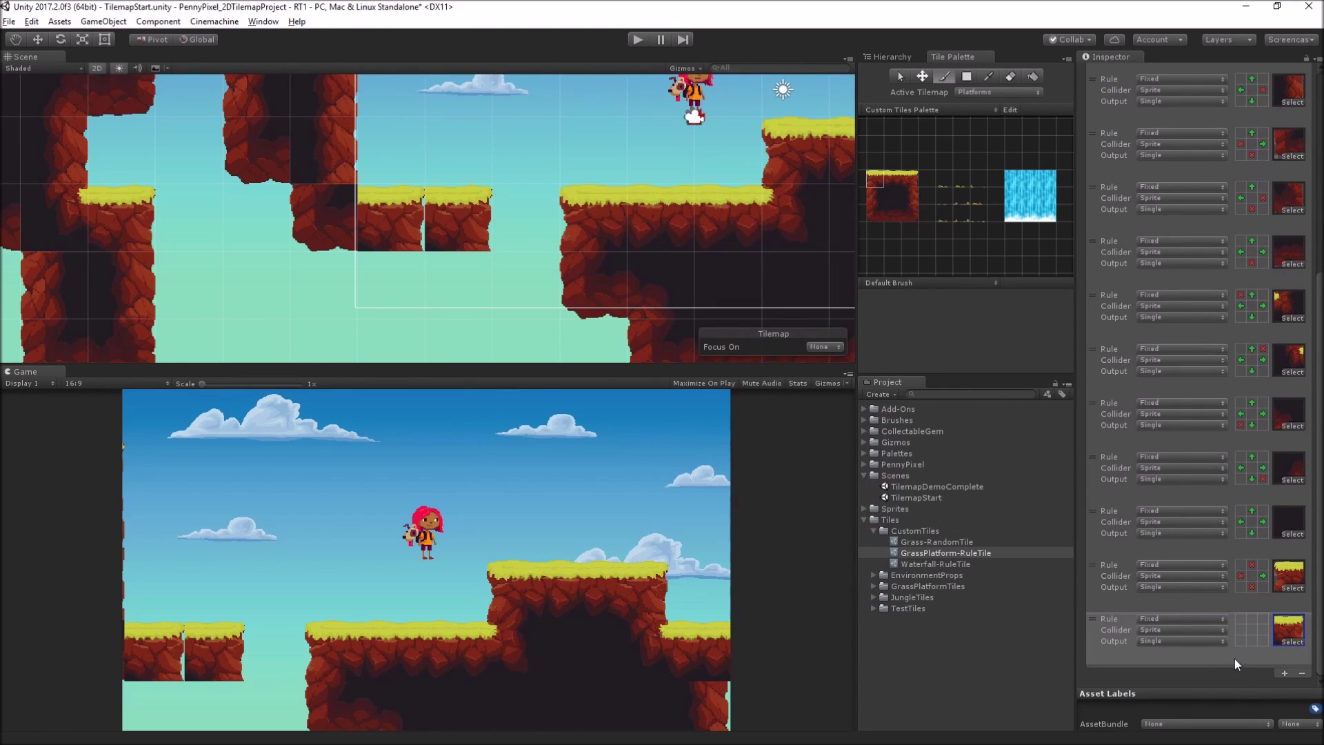
- Set the new rule's neighbours to require a matching tile on the left and none above, below or on the right
double_click(1252, 619)
double_click(1252, 642)
left_click(1262, 629)
left_click(1263, 630)
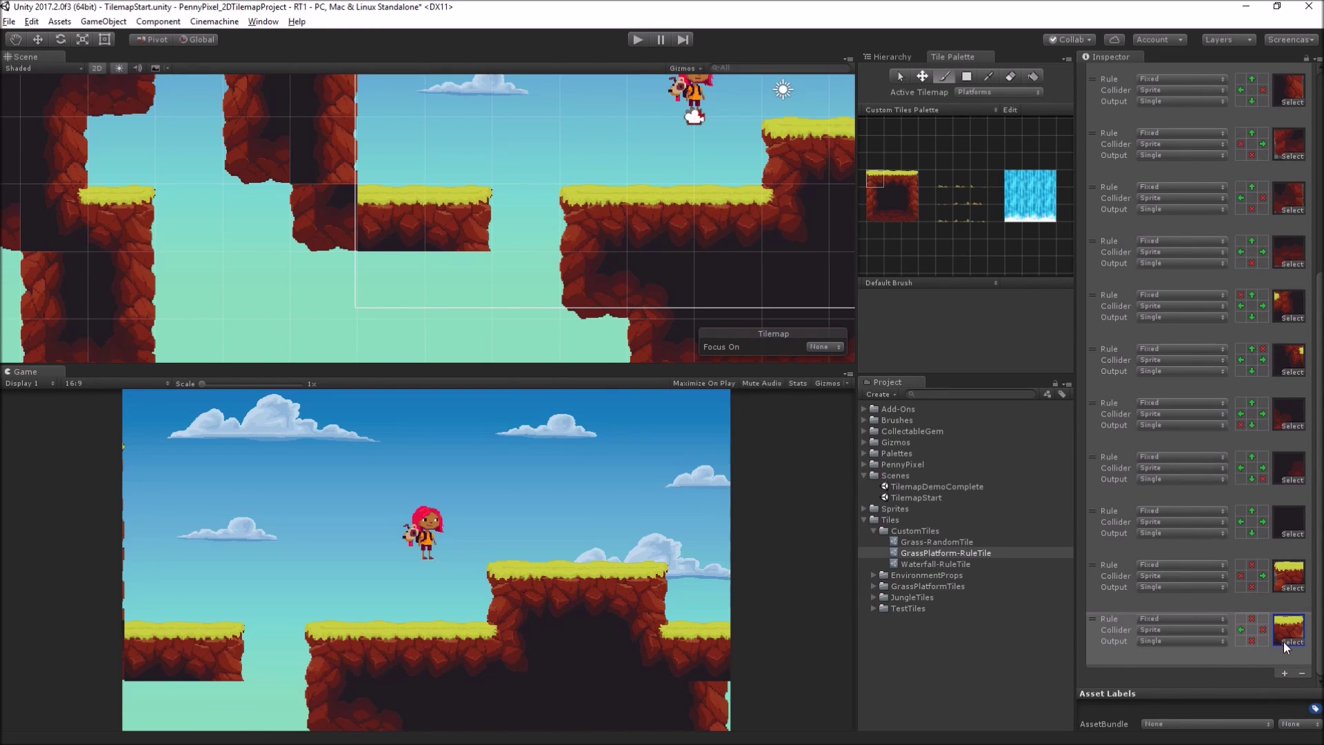
left_click(1201, 659)
- Open the RuleTile script behind the GrassPlatform-RuleTile asset in Visual Studio
scroll(1195, 525, "up", 5)
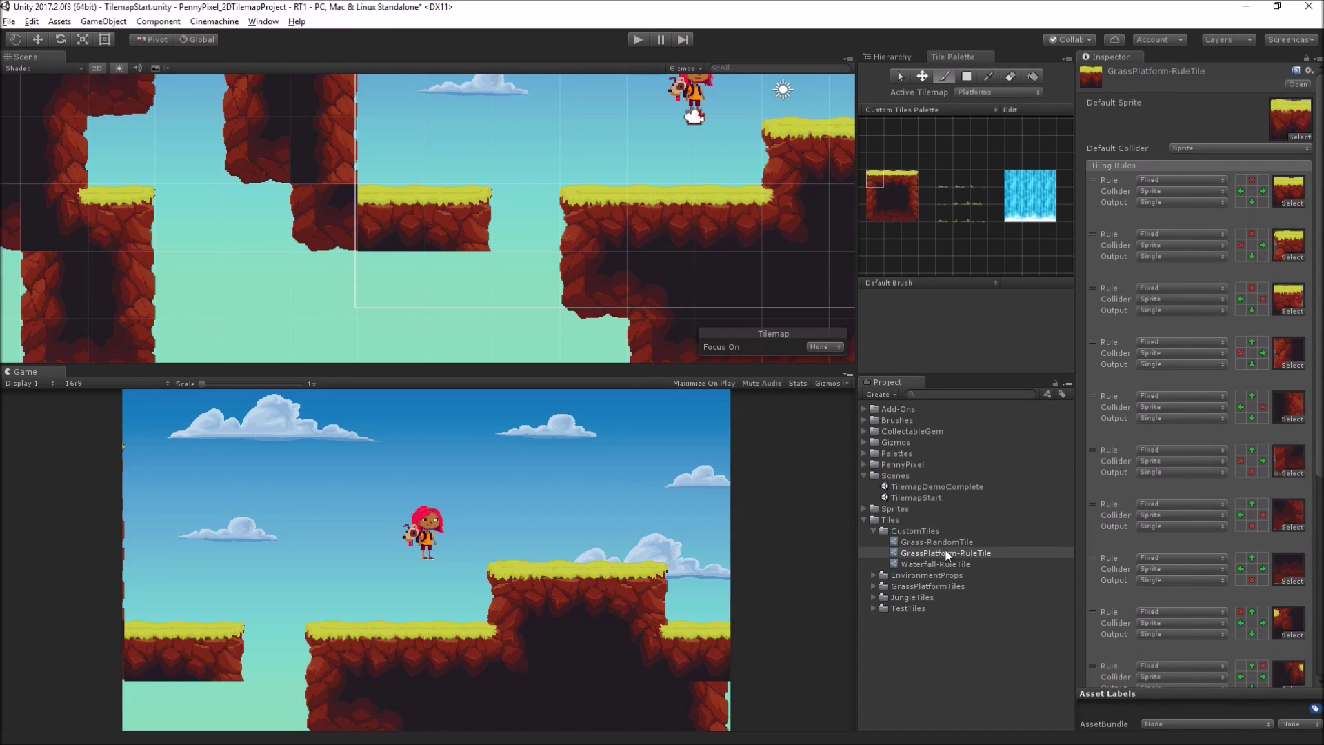
left_click(1309, 70)
left_click(1269, 86)
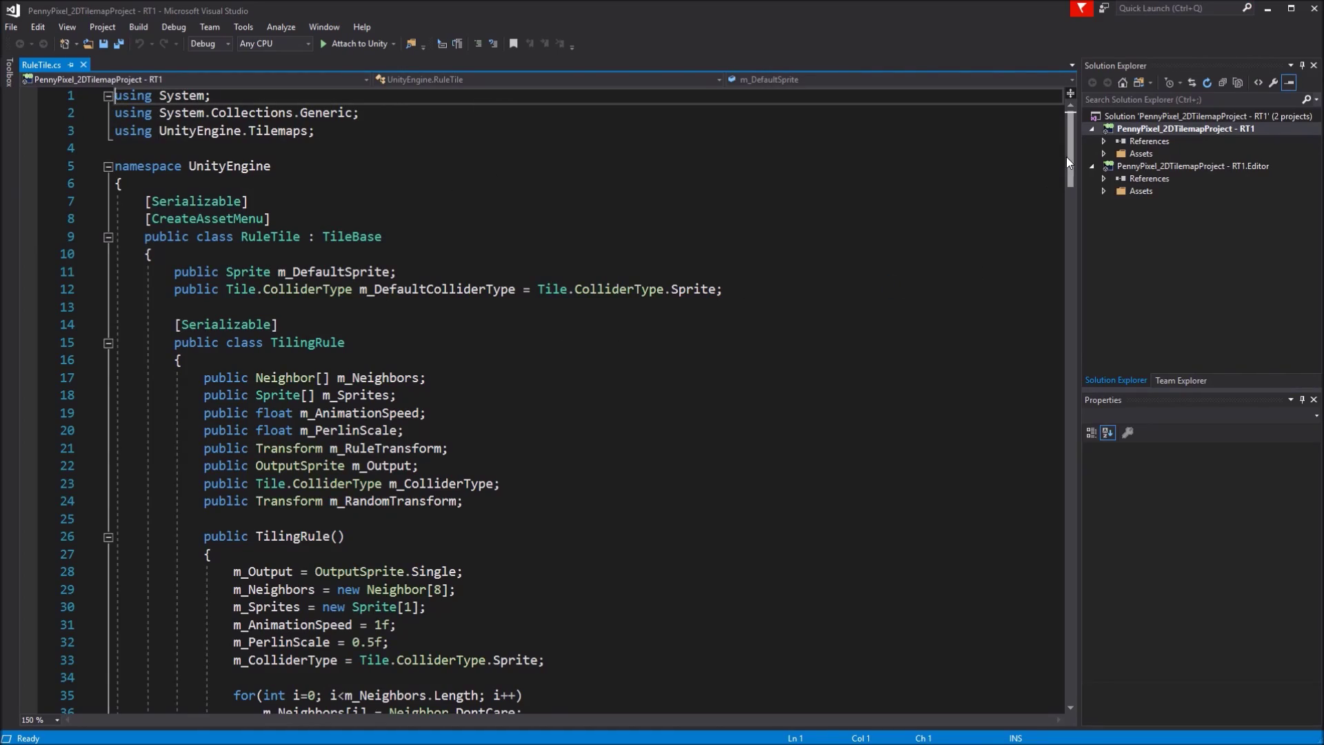
- Read through RuleTile.cs from the TilingRule class to the RefreshTile method, and return to the end of the tiling rules in Unity
left_click_drag(1066, 156, 1105, 143)
scroll(707, 314, "down", 15)
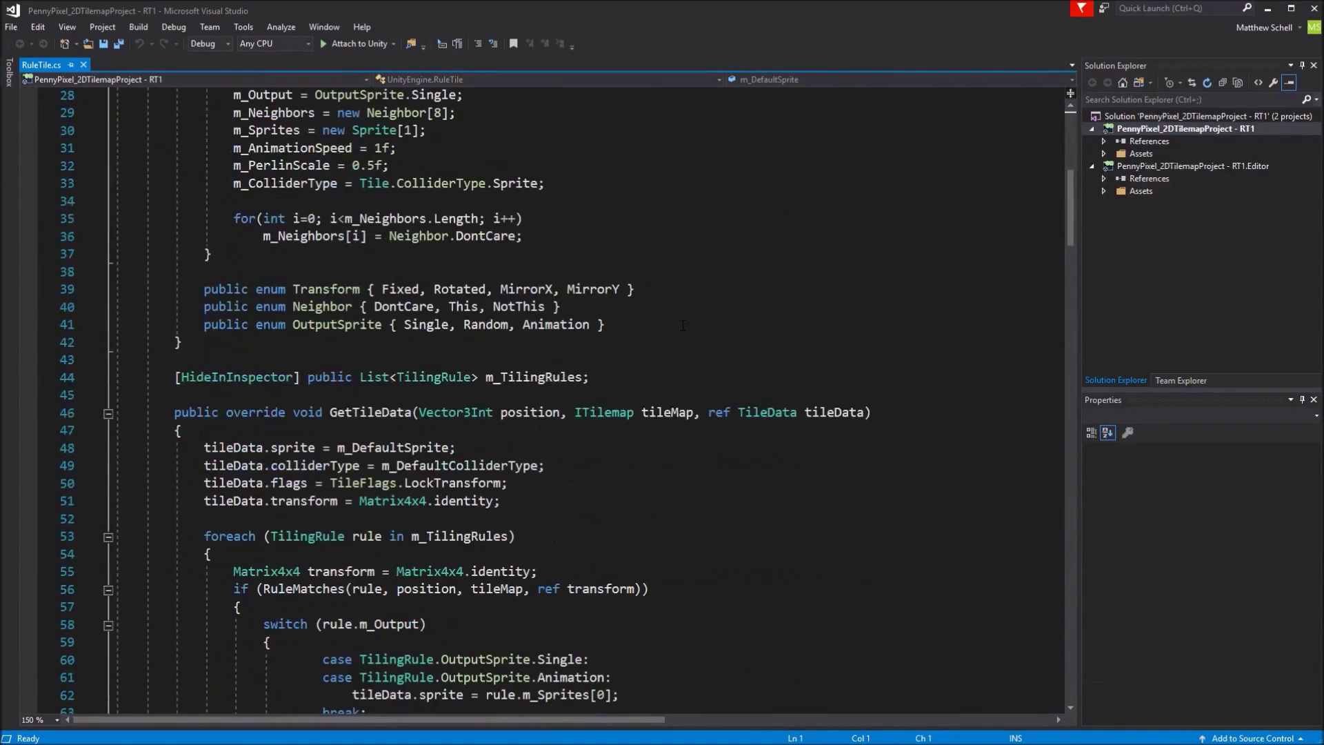
scroll(683, 325, "down", 6)
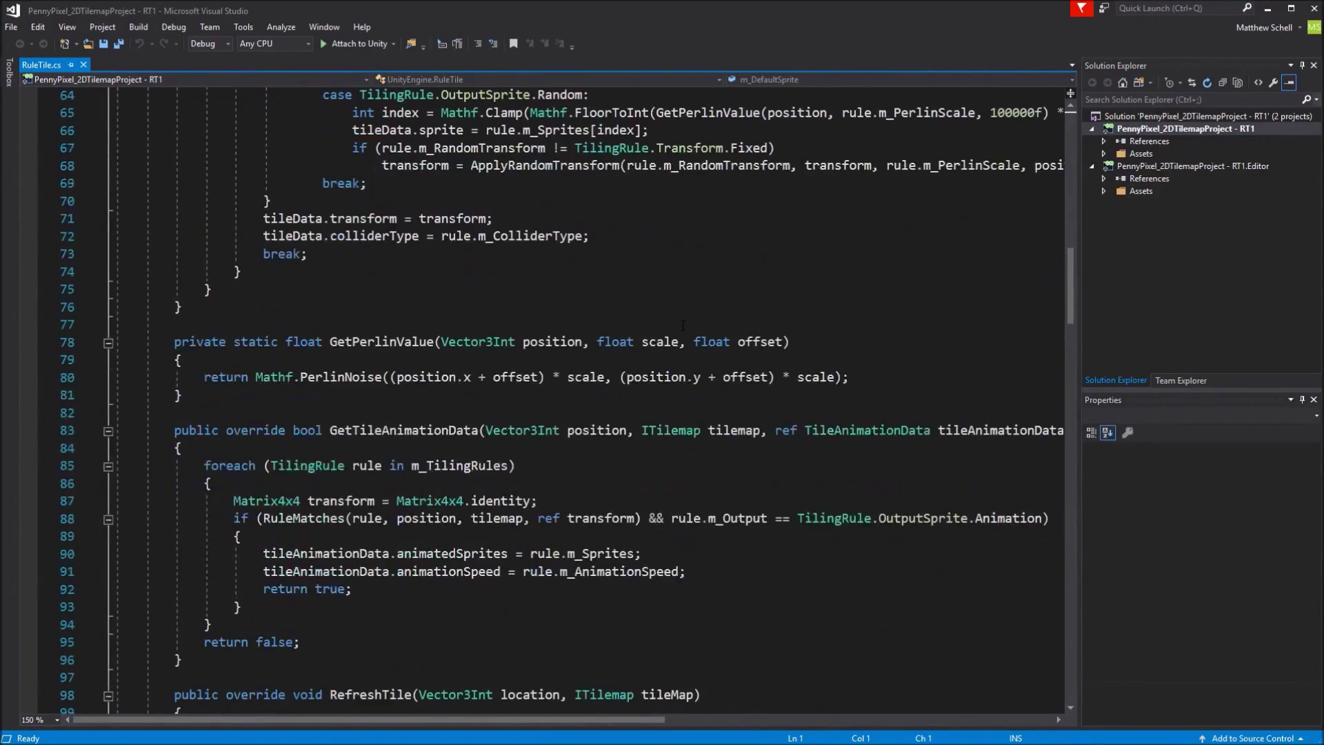
scroll(621, 596, "down", 5)
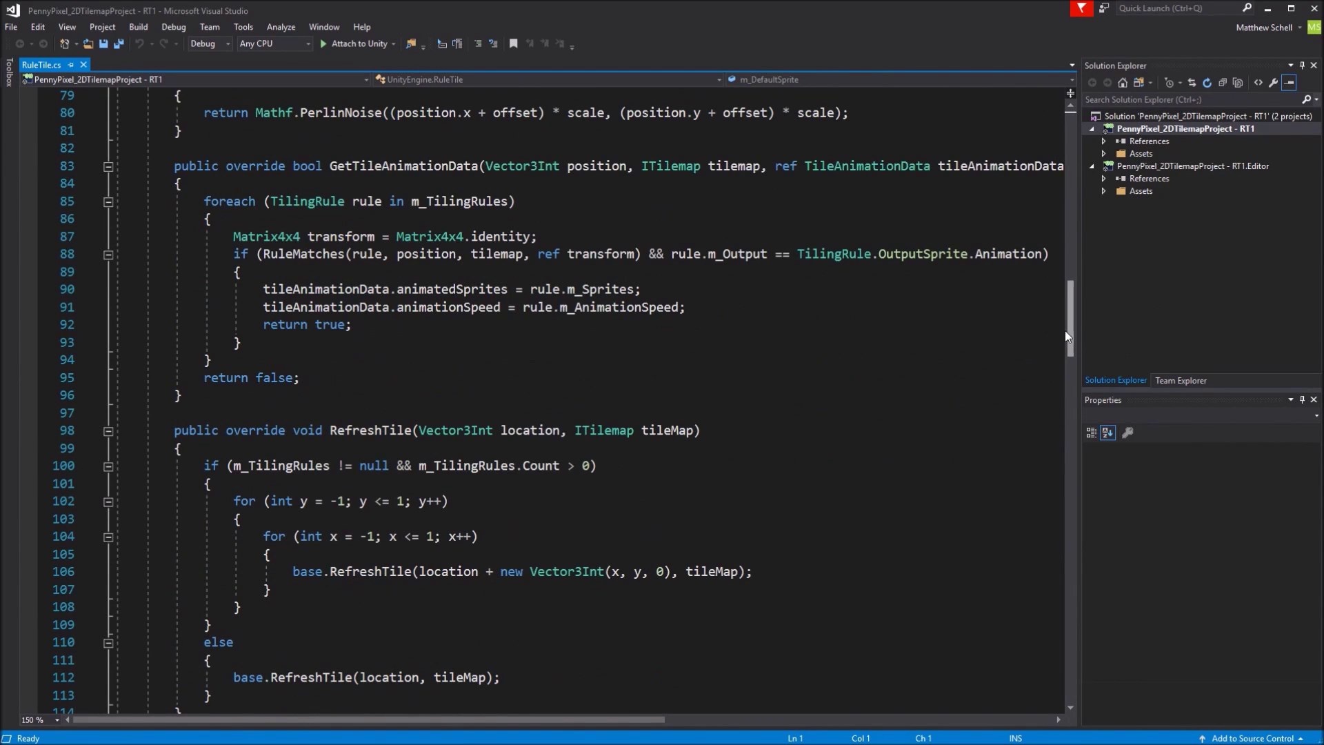
left_click_drag(1066, 337, 1088, 145)
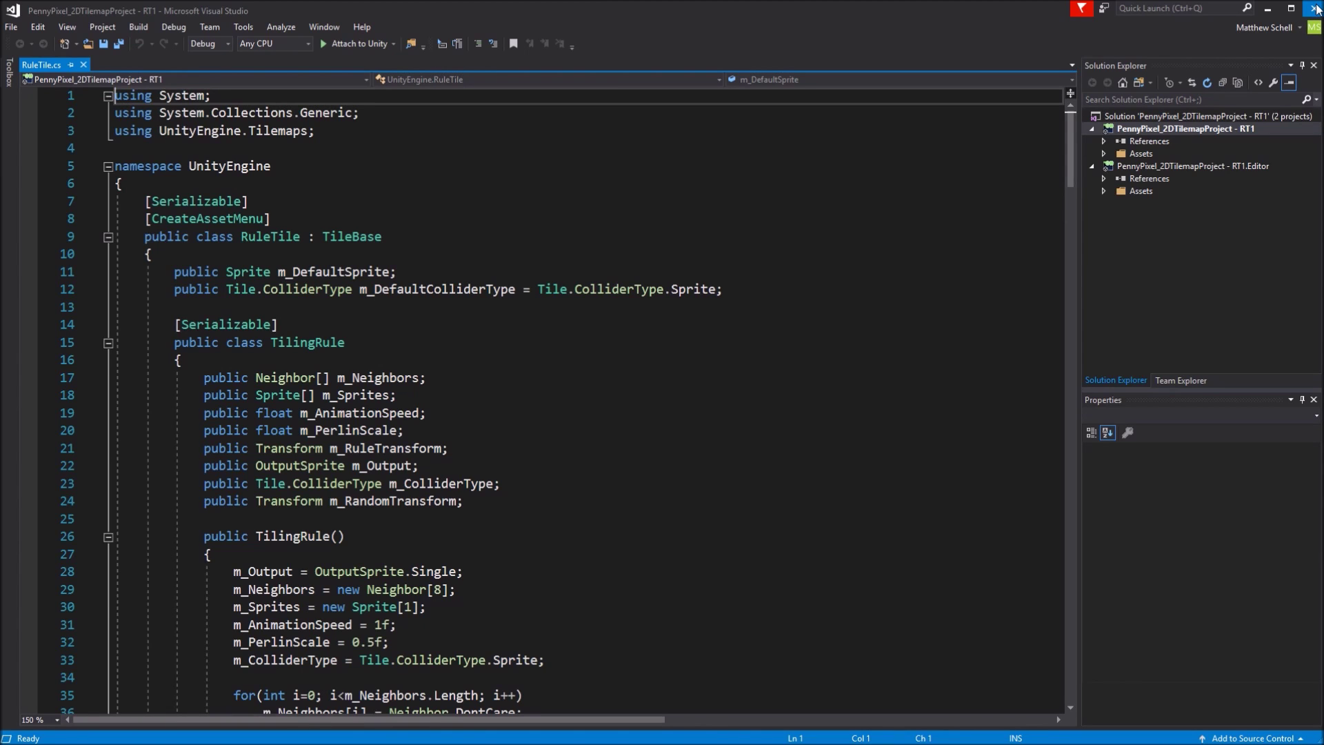
left_click(1267, 9)
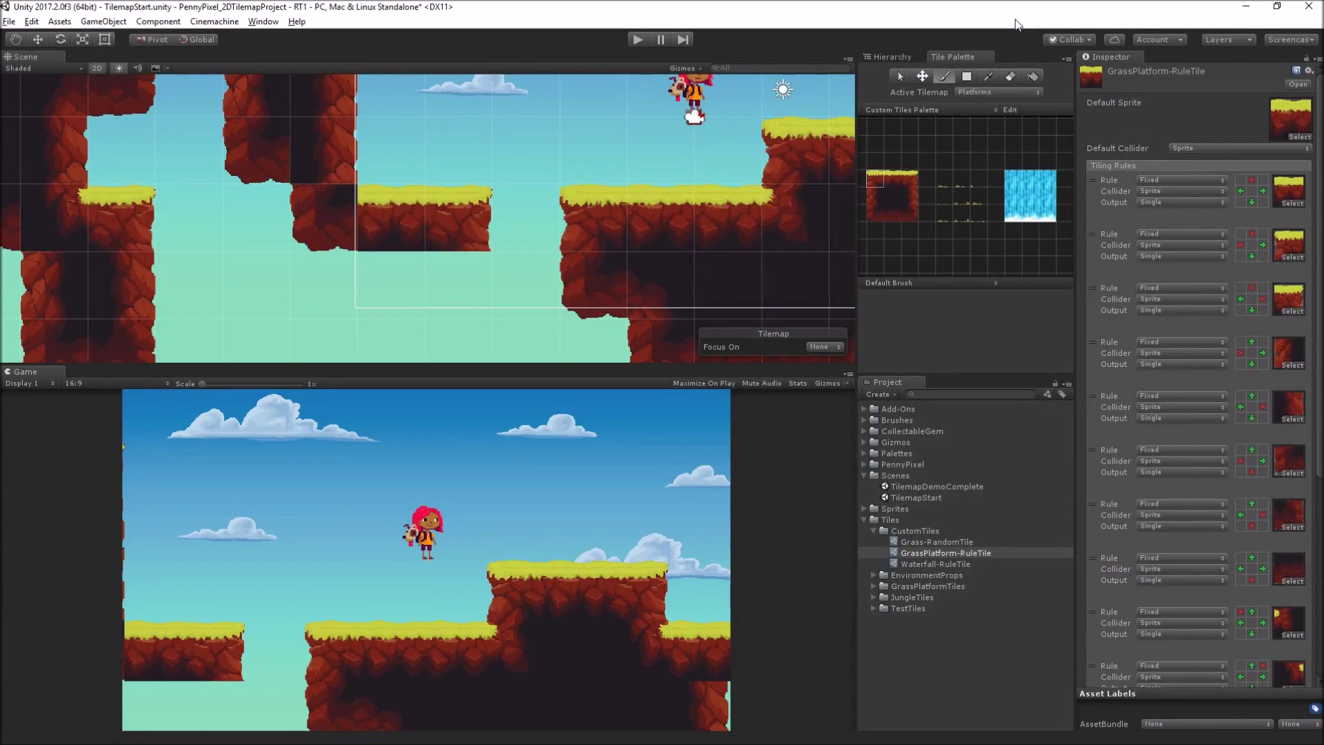
scroll(1143, 285, "down", 8)
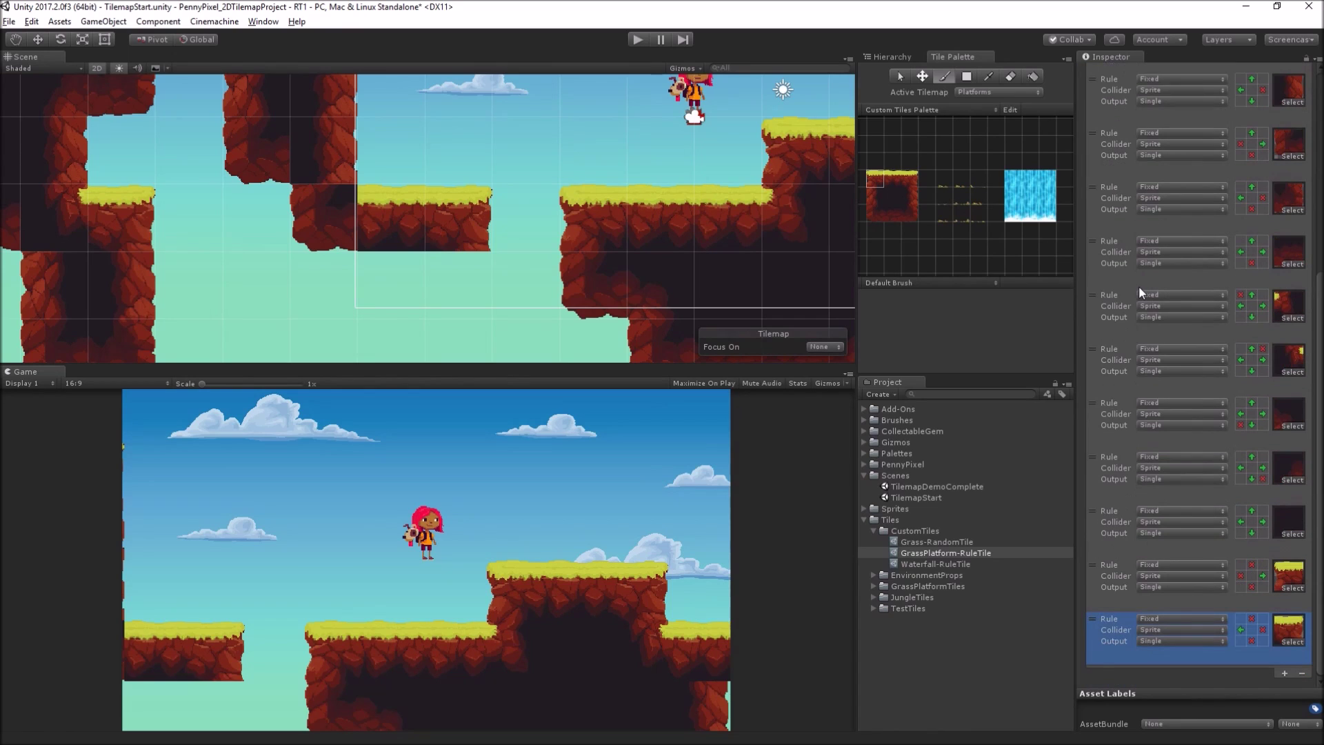